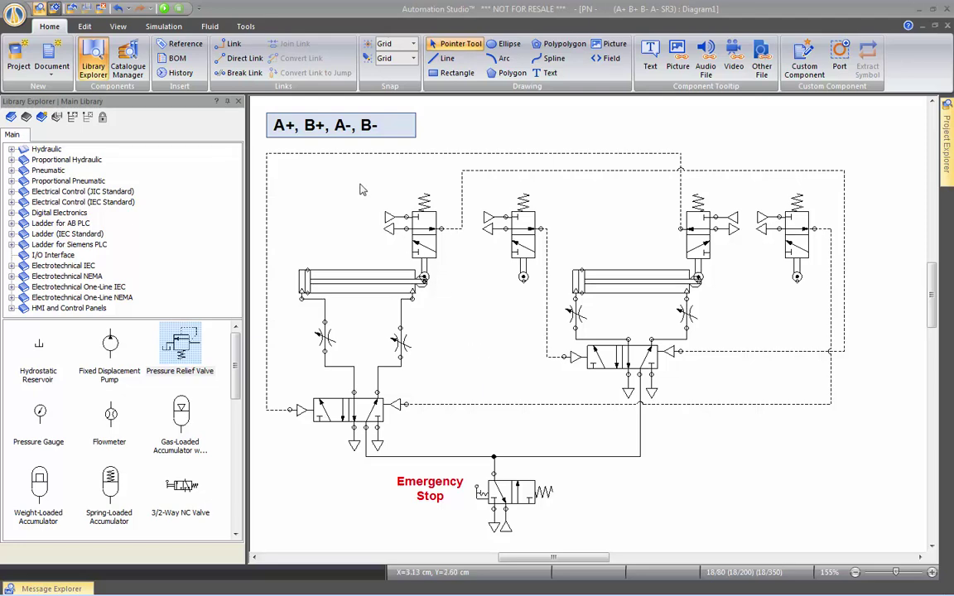
# Step: Insert a bill of materials table in the empty space to the right of the A+, B+, A-, B- circuit
pyautogui.click(124, 28)
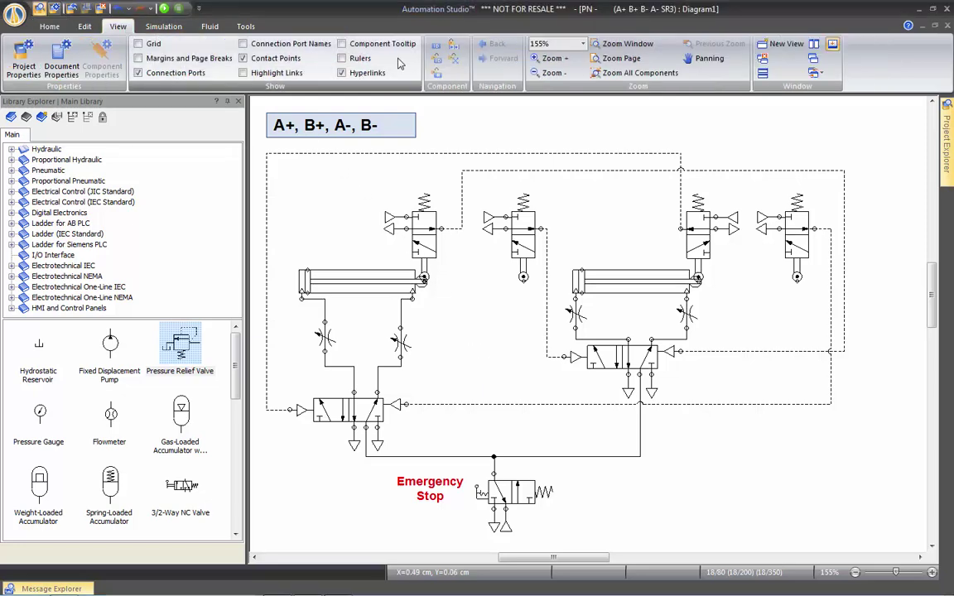
pyautogui.click(551, 73)
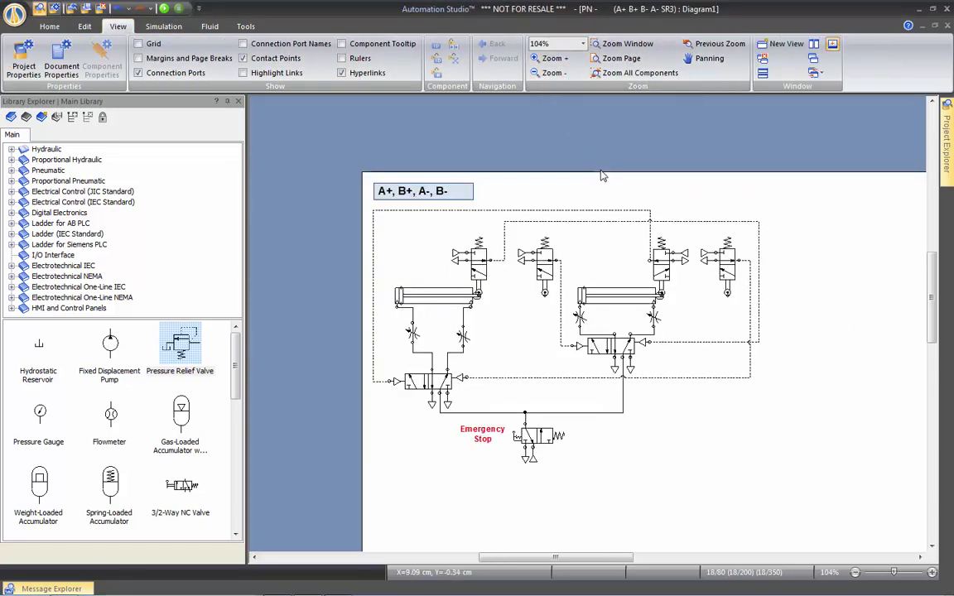
pyautogui.moveTo(600, 159); pyautogui.dragTo(548, 123)
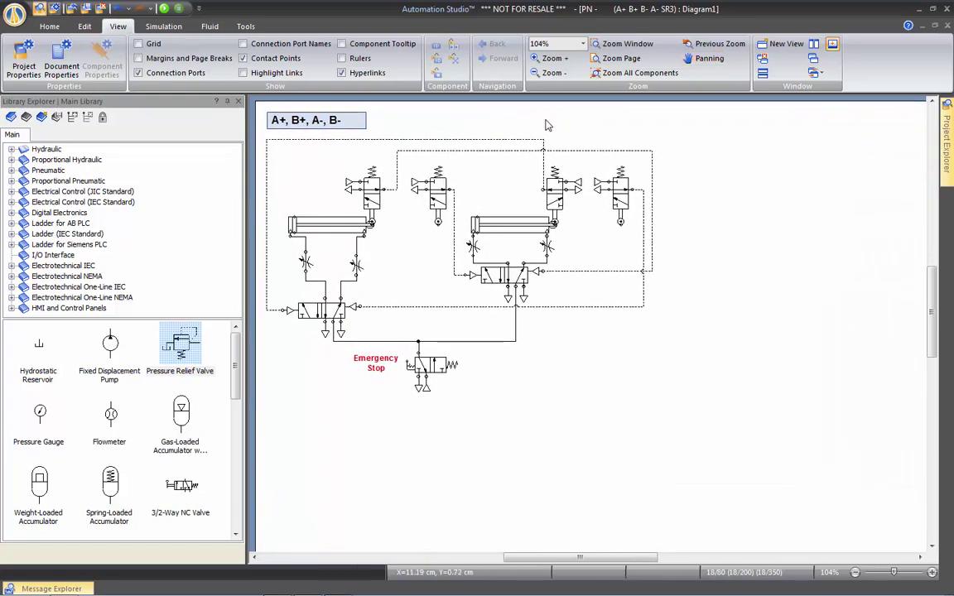
pyautogui.click(52, 28)
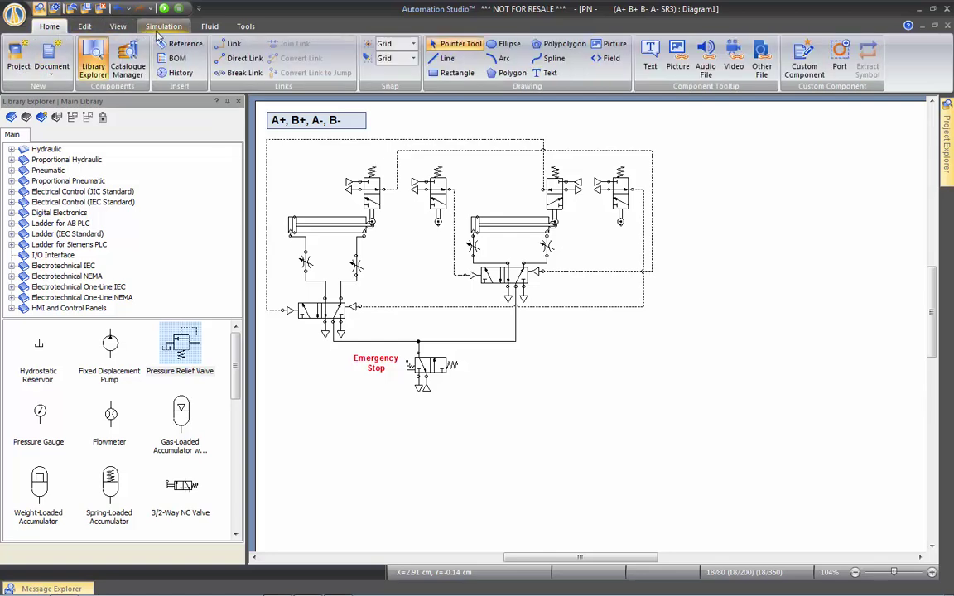
pyautogui.click(175, 60)
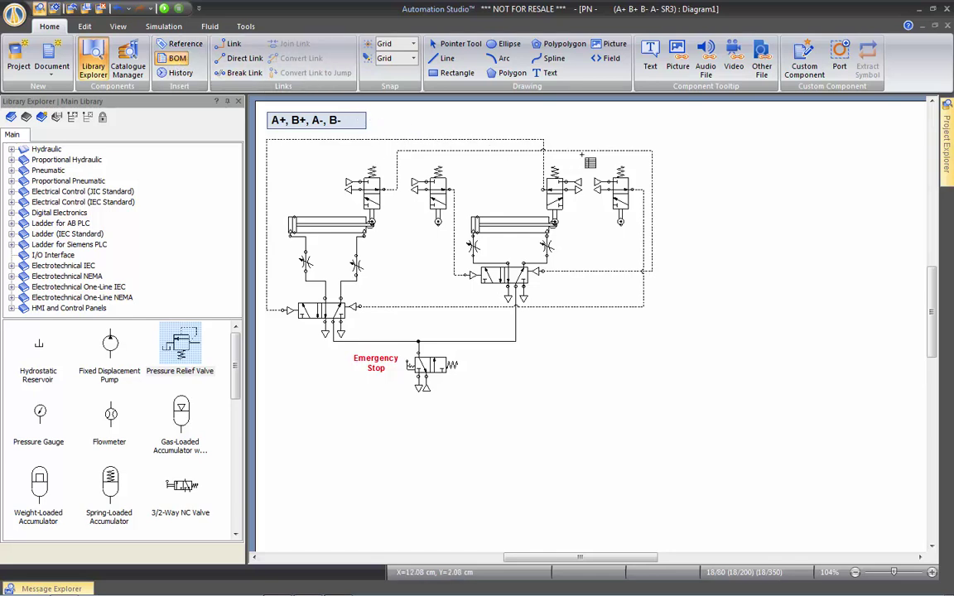
pyautogui.moveTo(700, 130); pyautogui.dragTo(825, 184)
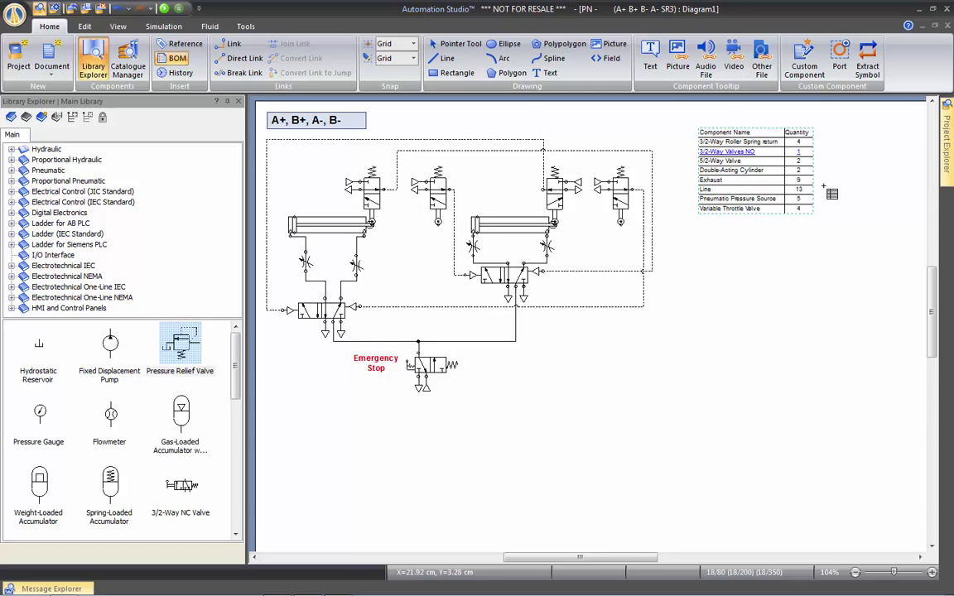
pyautogui.press('Escape')
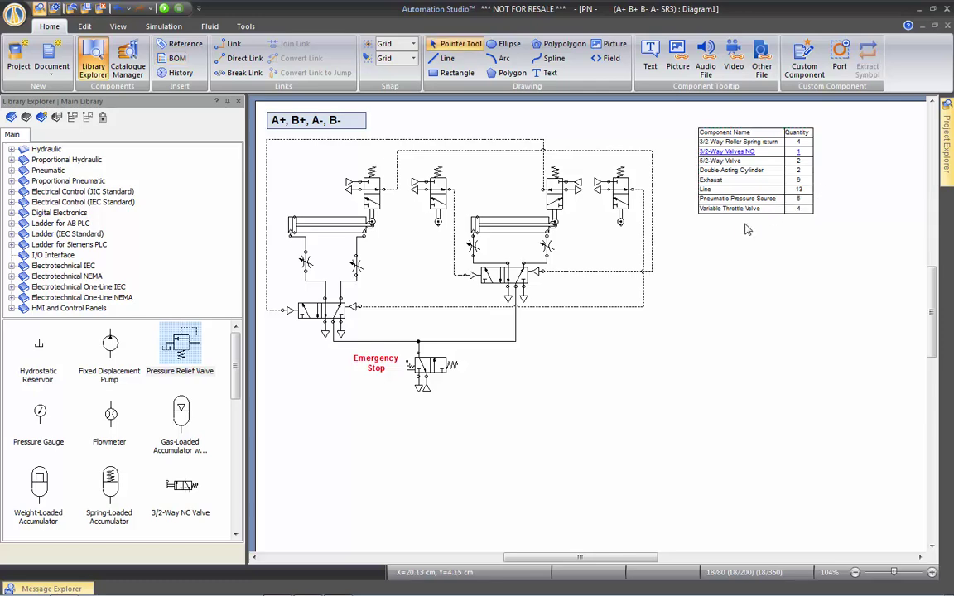
# Step: Place a gas-loaded accumulator below the circuit to test the bill of materials update, and delete it again
pyautogui.rightClick(685, 263)
pyautogui.click(721, 331)
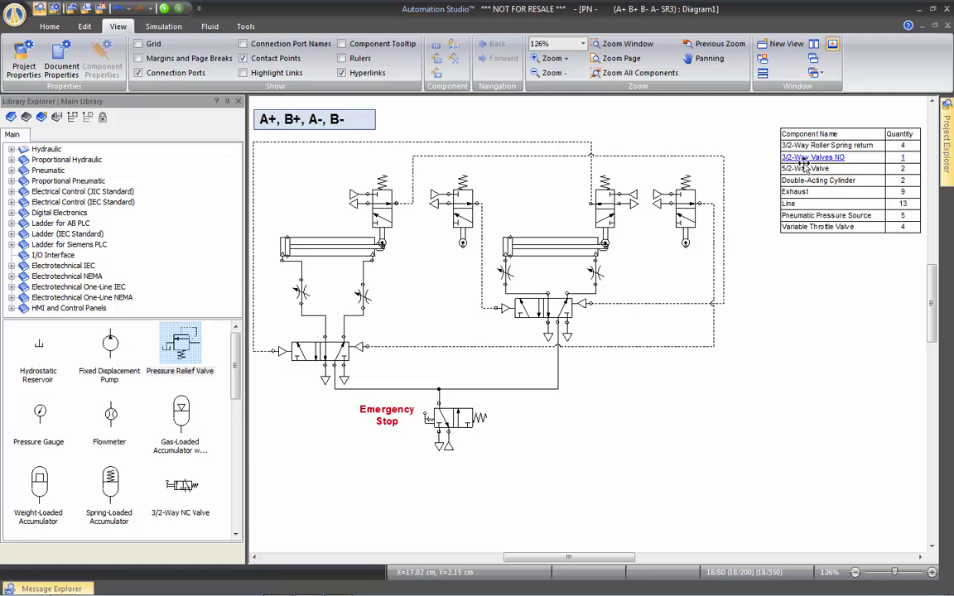
pyautogui.moveTo(164, 373); pyautogui.dragTo(530, 430)
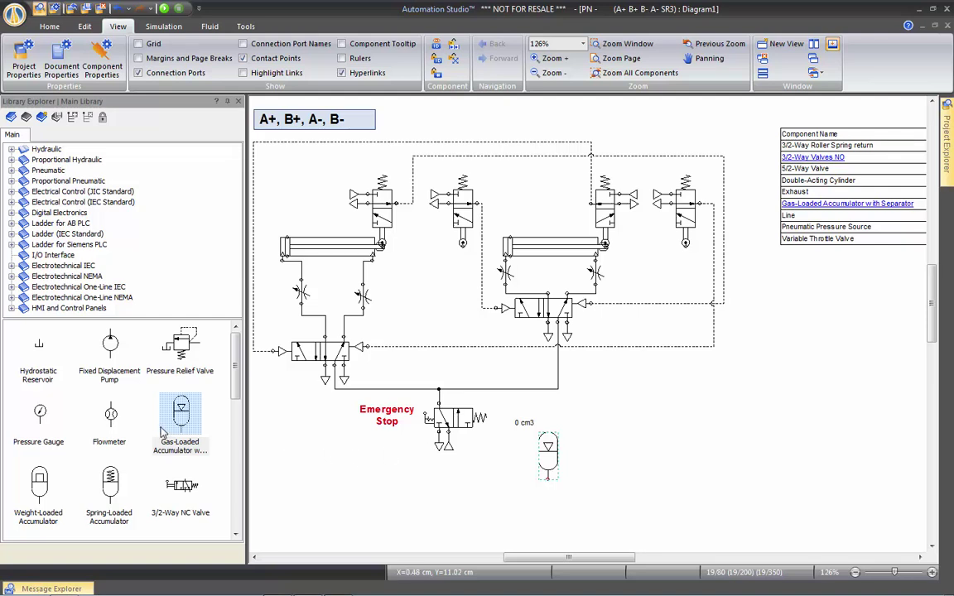
pyautogui.press('Delete')
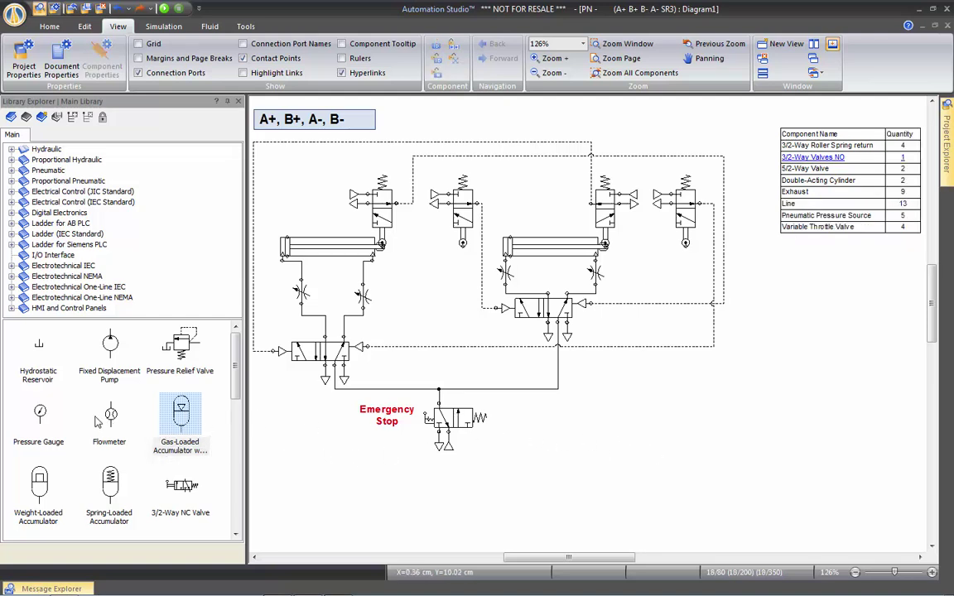
# Step: Place a bidirectional motor and an AND valve below the circuit, and delete both components again
pyautogui.scroll(-3, 189, 364)
pyautogui.moveTo(109, 437); pyautogui.dragTo(530, 426)
pyautogui.moveTo(180, 508); pyautogui.dragTo(627, 433)
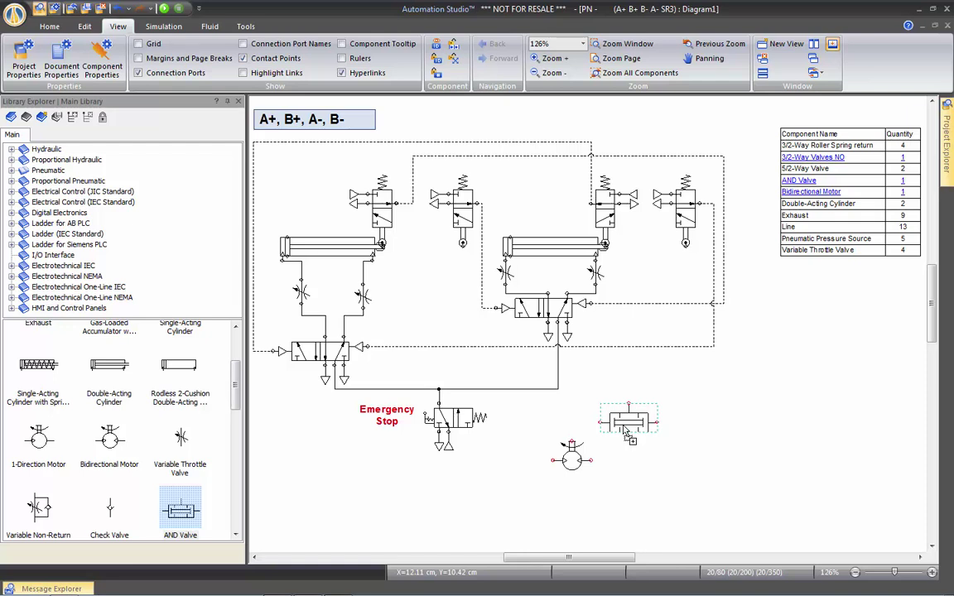
pyautogui.press('Delete')
pyautogui.click(572, 461)
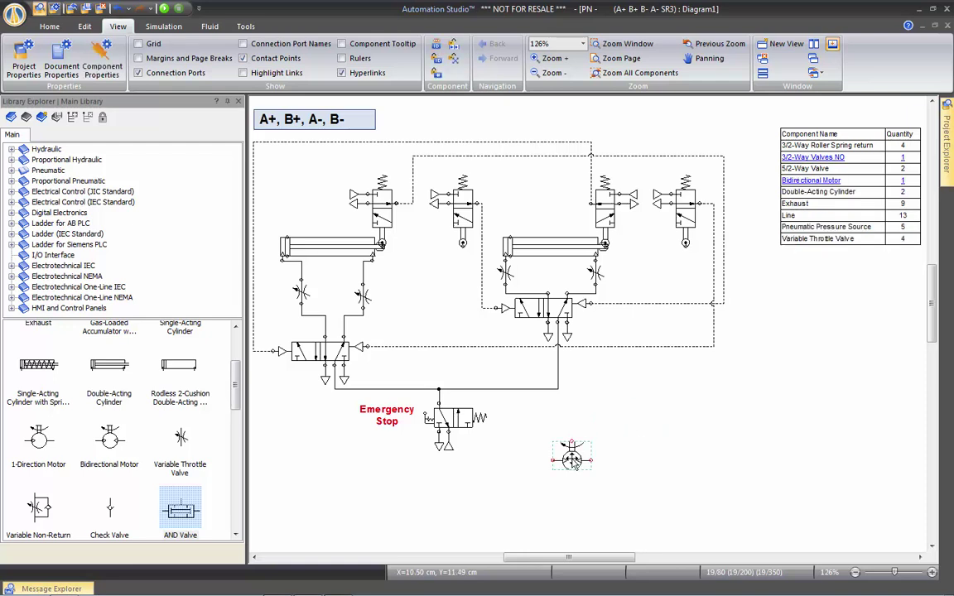
pyautogui.press('Delete')
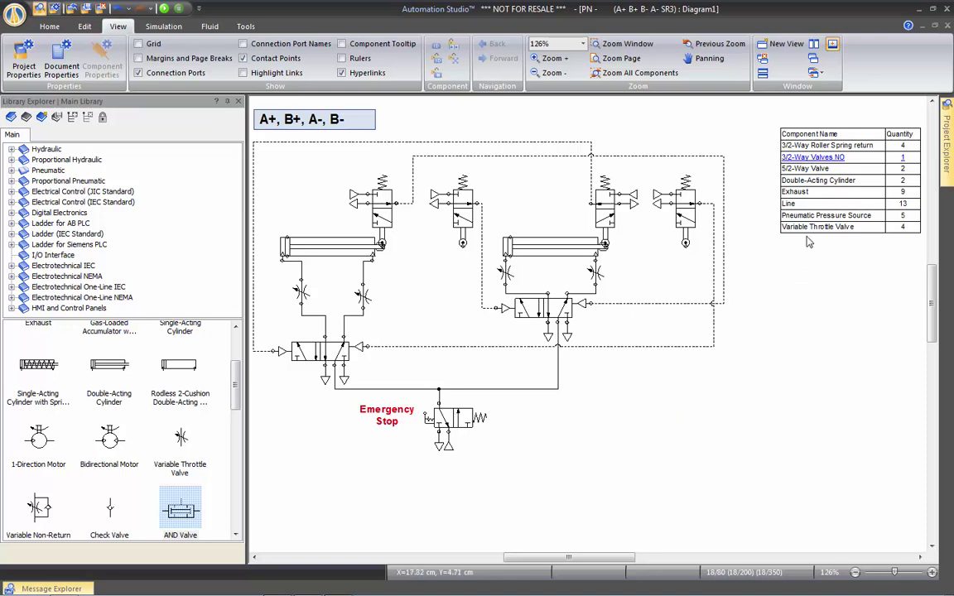
# Step: Follow the 3/2-Way Valves NO hyperlink in the bill of materials to locate that valve, and return to viewing the circuit with its table
pyautogui.keyDown('ctrl'); pyautogui.click(830, 157); pyautogui.keyUp('ctrl')
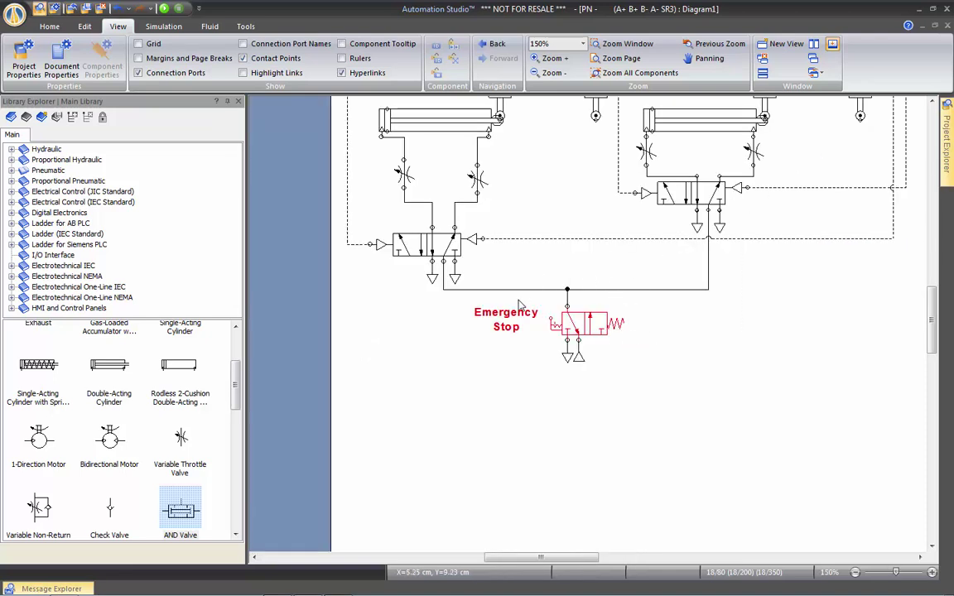
pyautogui.keyDown('ctrl'); pyautogui.scroll(-2, 677, 374); pyautogui.keyUp('ctrl')
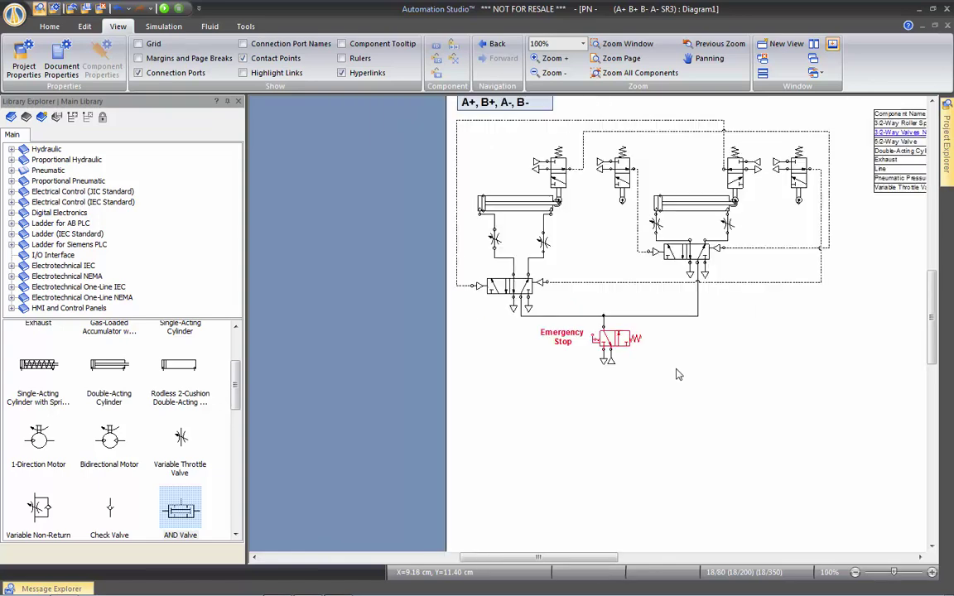
pyautogui.moveTo(792, 320); pyautogui.dragTo(628, 346)
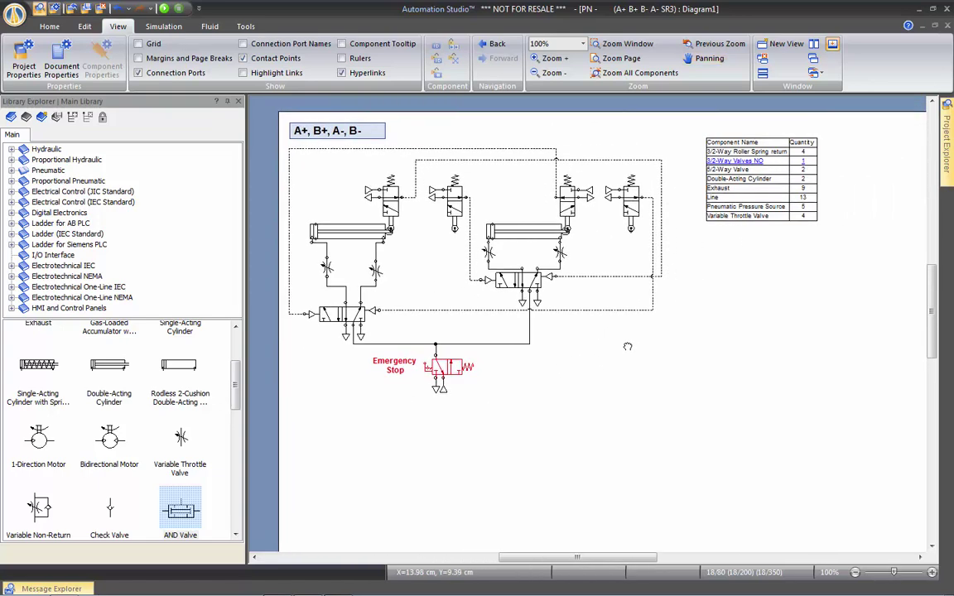
pyautogui.click(614, 47)
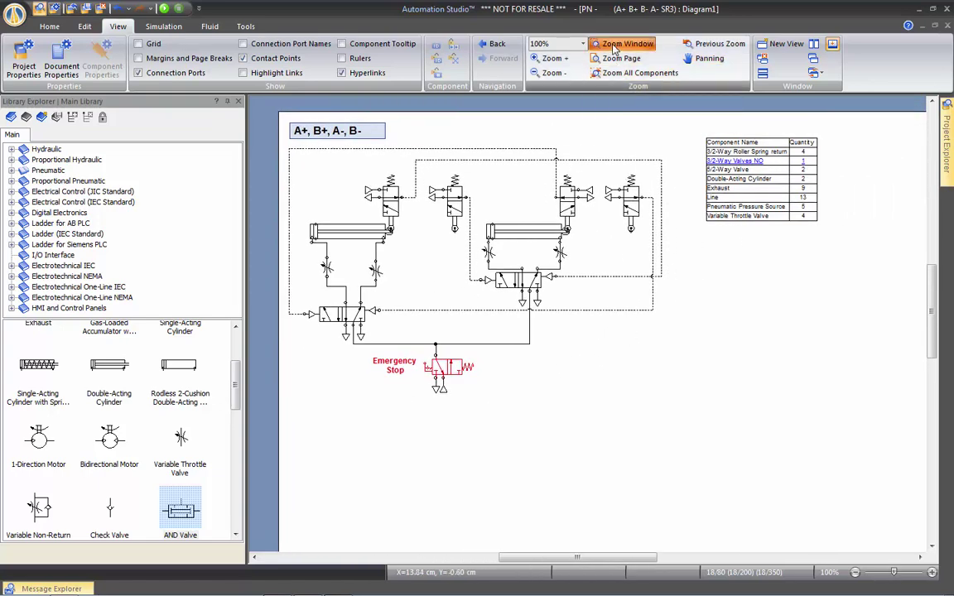
pyautogui.moveTo(283, 113); pyautogui.dragTo(830, 396)
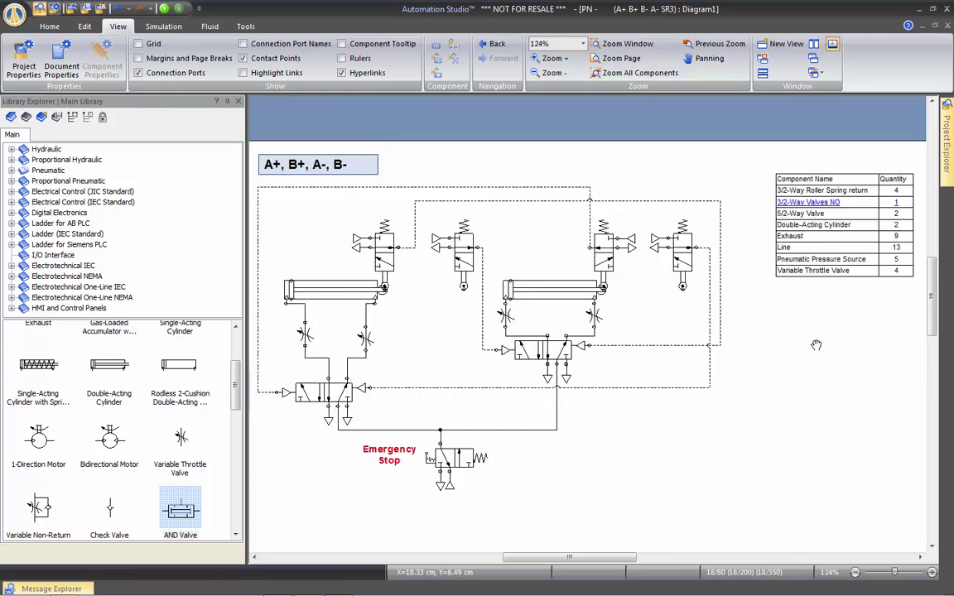
pyautogui.moveTo(816, 344); pyautogui.dragTo(820, 298)
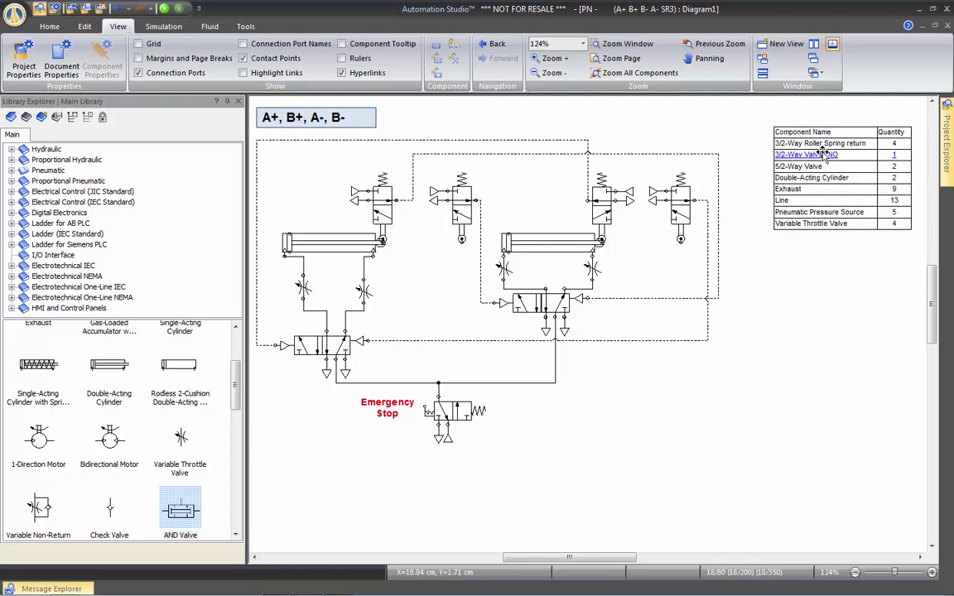
# Step: In the bill of materials properties, set the column title typography to the Black style in light blue
pyautogui.scroll(2, 848, 194)
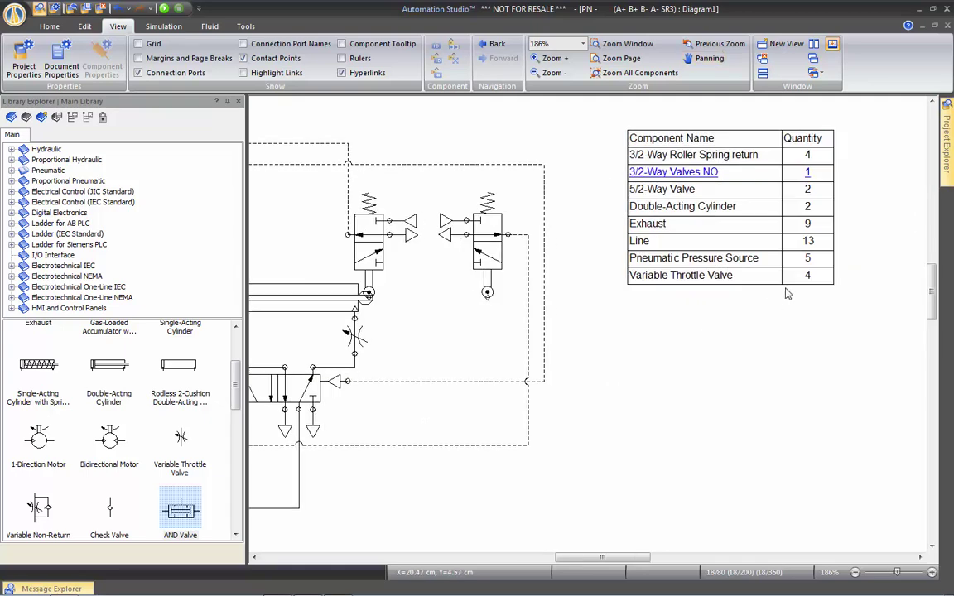
pyautogui.doubleClick(727, 158)
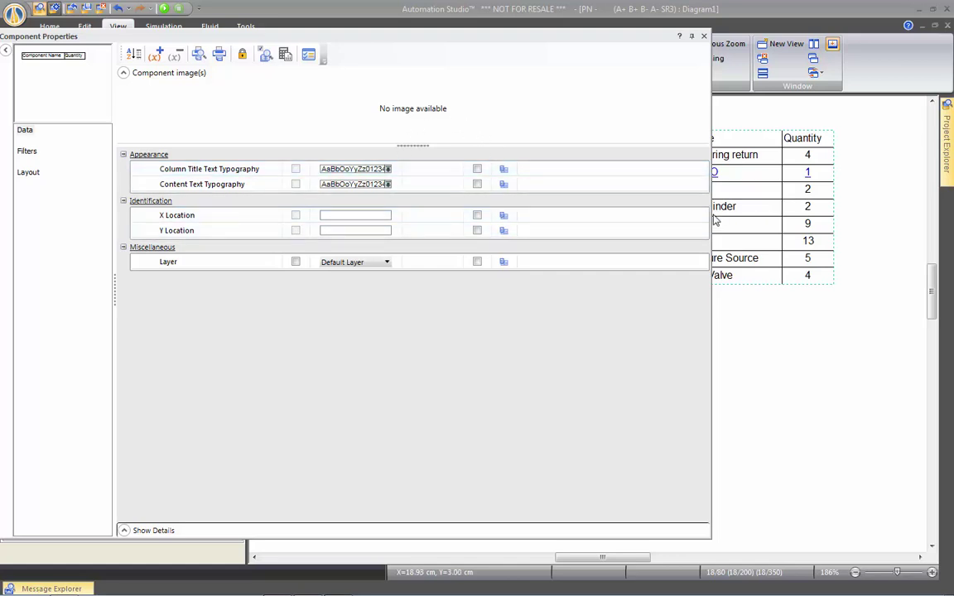
pyautogui.moveTo(706, 213); pyautogui.dragTo(601, 217)
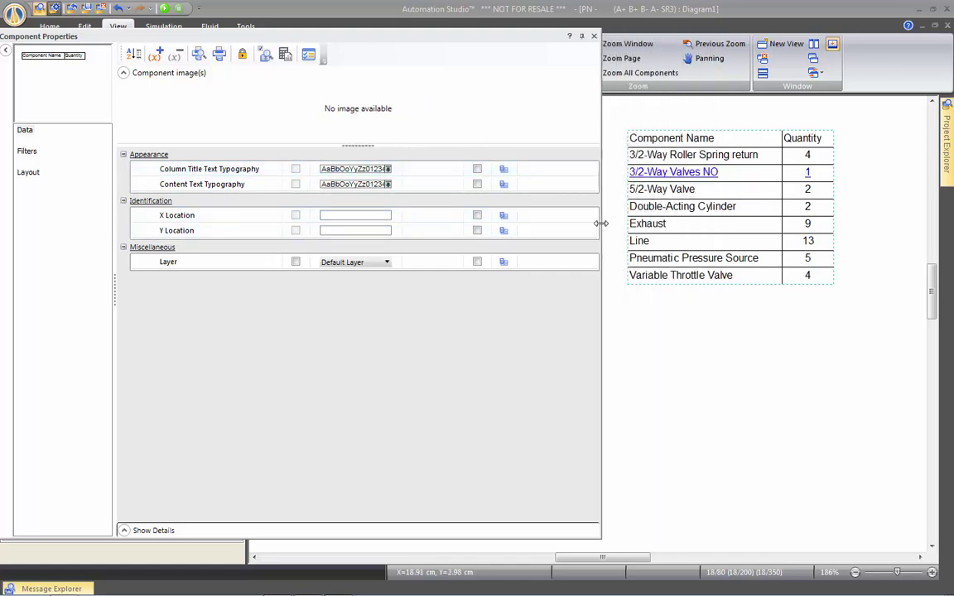
pyautogui.click(374, 169)
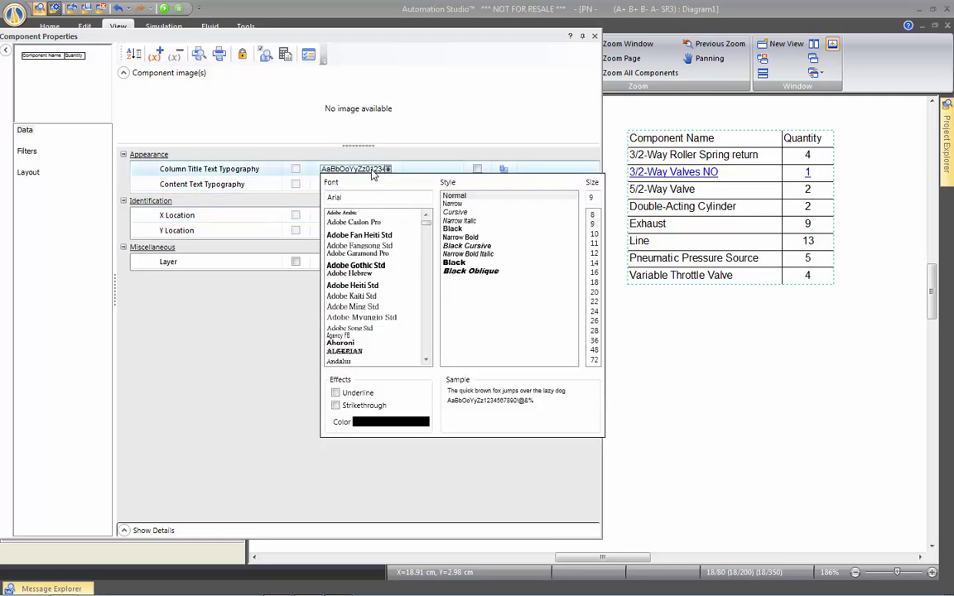
pyautogui.click(454, 230)
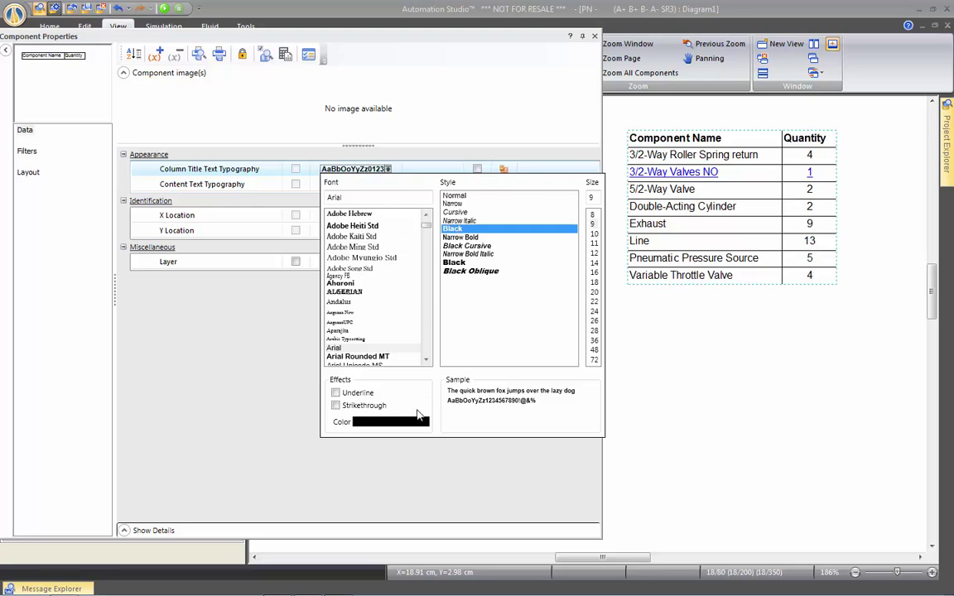
pyautogui.click(385, 422)
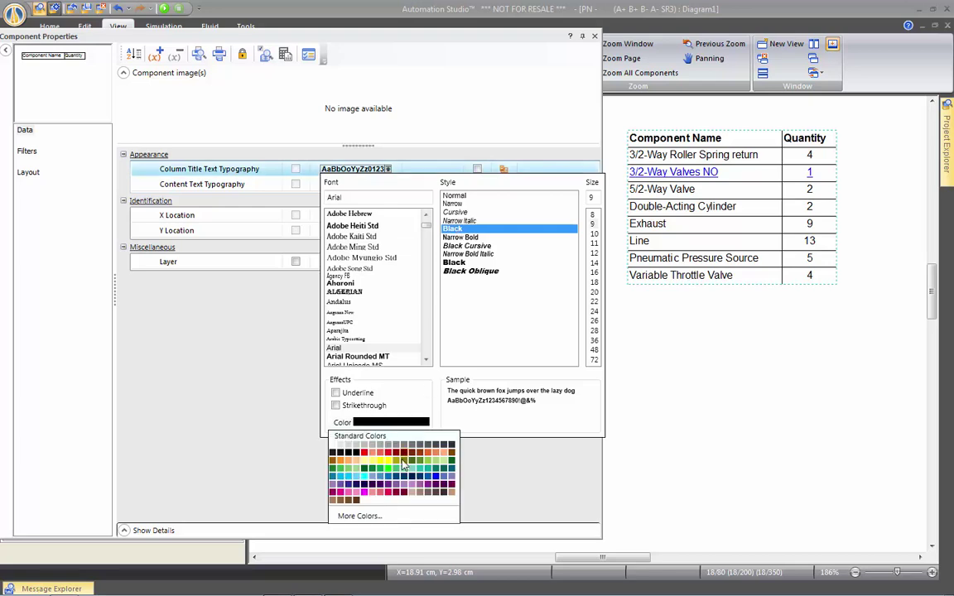
pyautogui.click(342, 479)
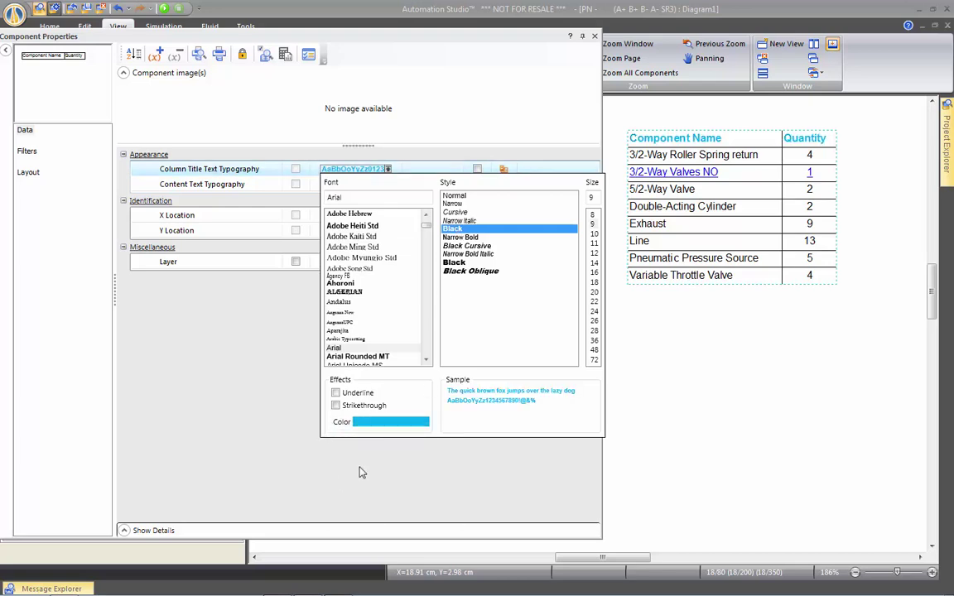
pyautogui.click(361, 473)
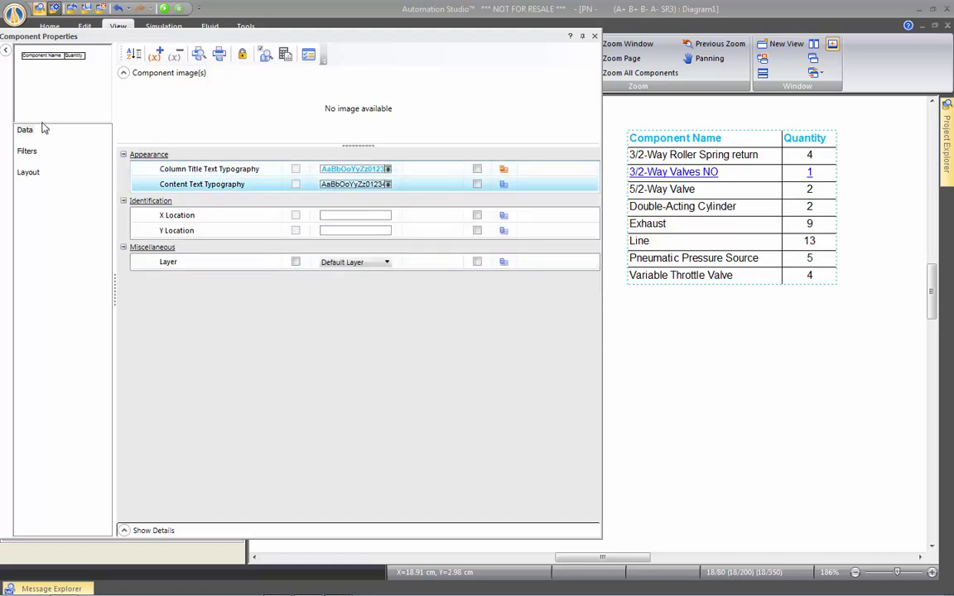
# Step: Exclude the Line and Exhaust components from the bill of materials with the component filter and apply the change
pyautogui.click(25, 153)
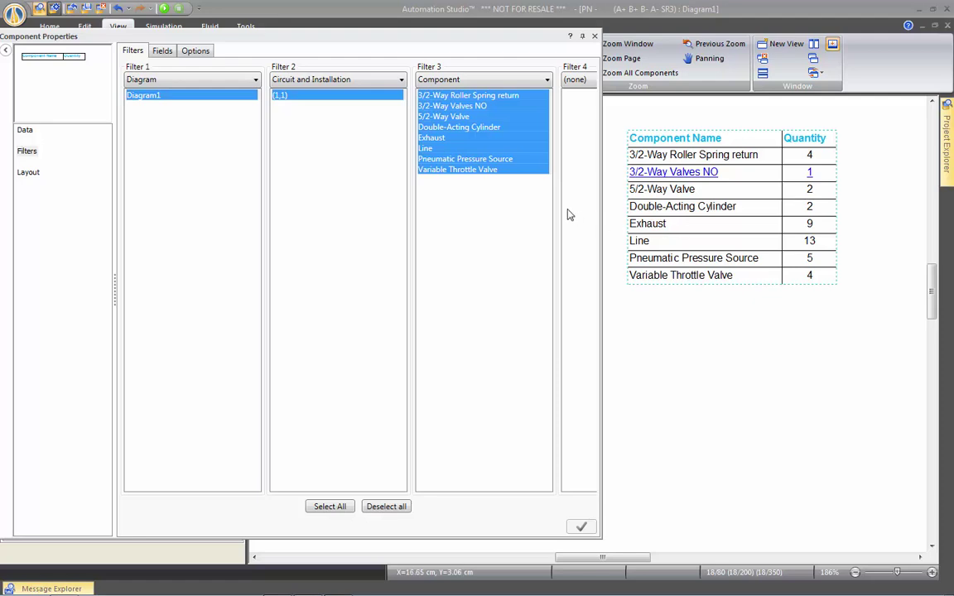
pyautogui.click(439, 150)
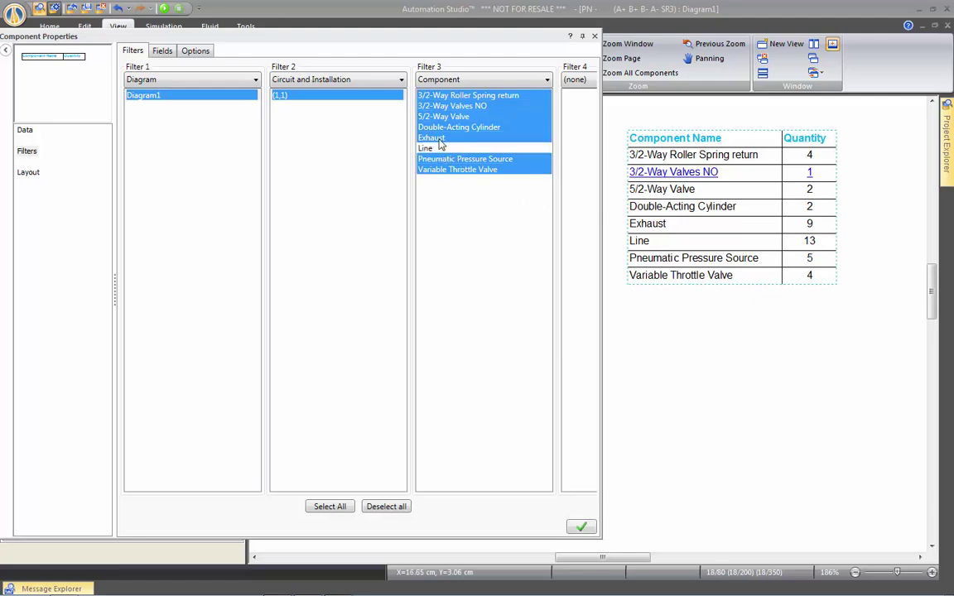
pyautogui.click(440, 141)
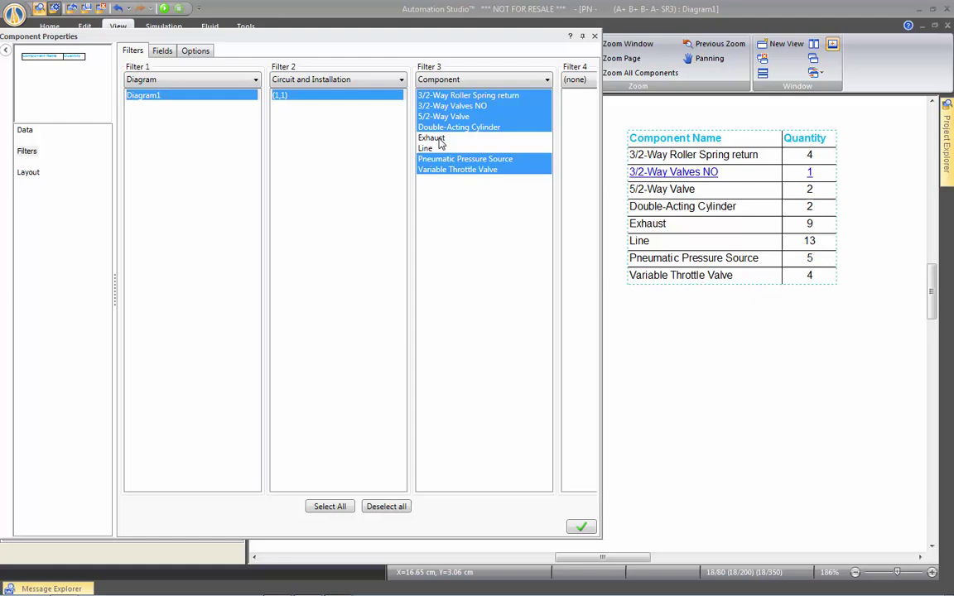
pyautogui.click(581, 528)
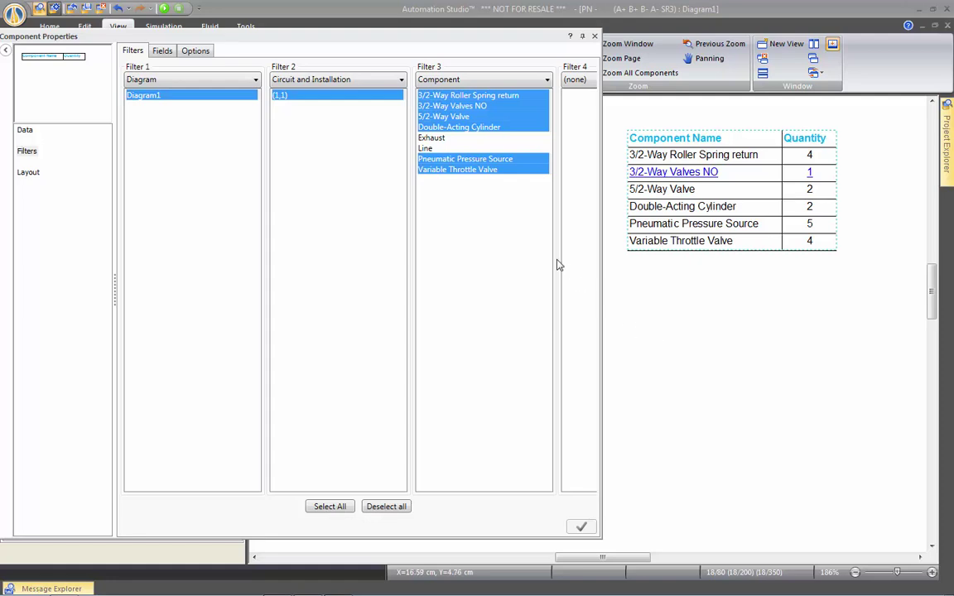
# Step: Review the bill of materials' selected fields, set its Group by option to None and apply the change
pyautogui.click(161, 50)
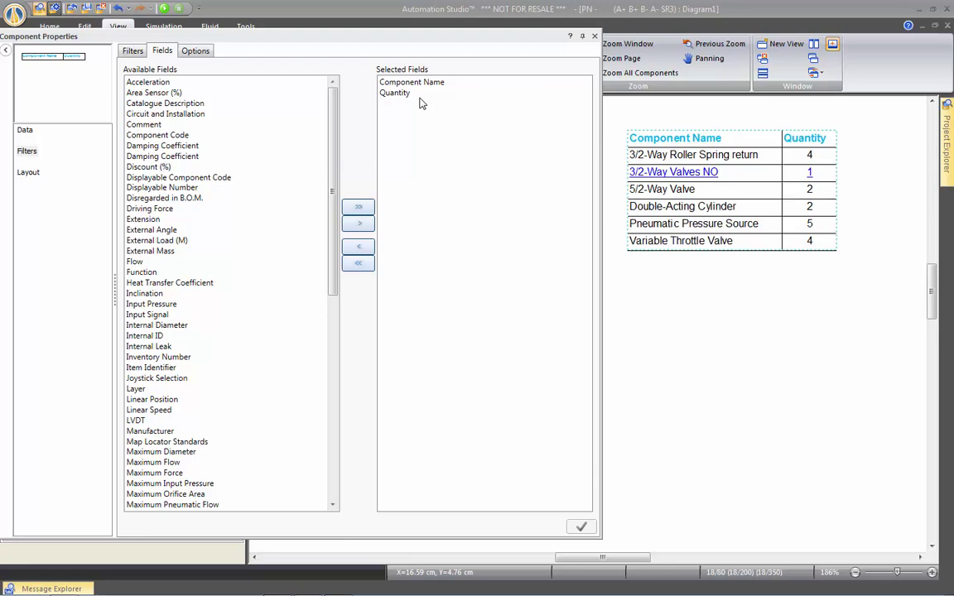
pyautogui.click(196, 52)
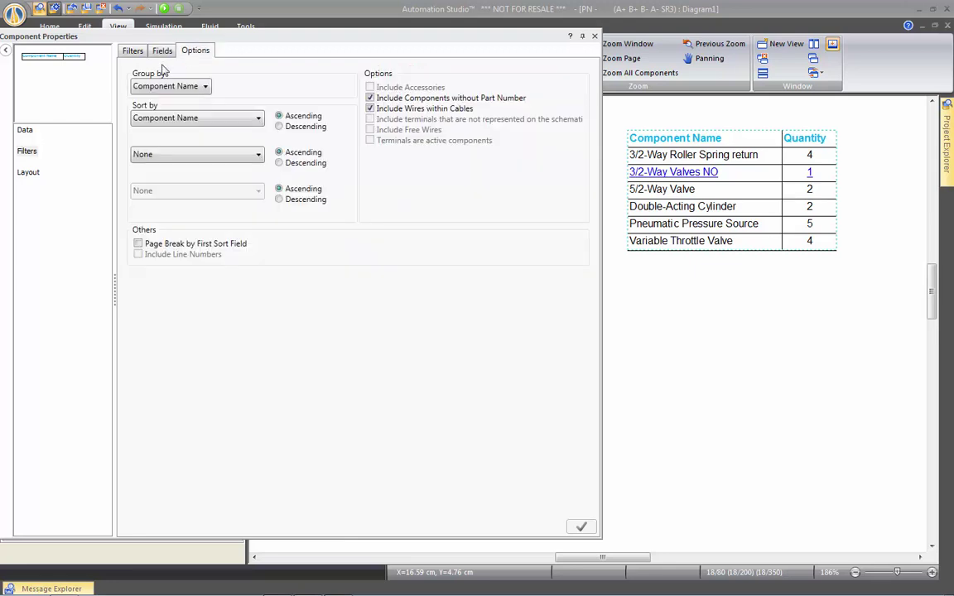
pyautogui.click(198, 89)
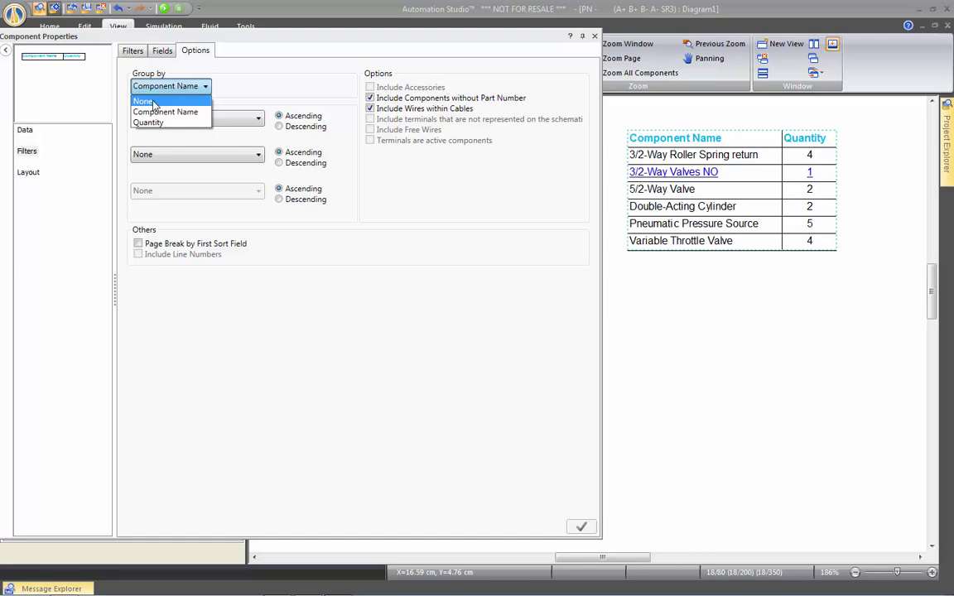
pyautogui.click(153, 103)
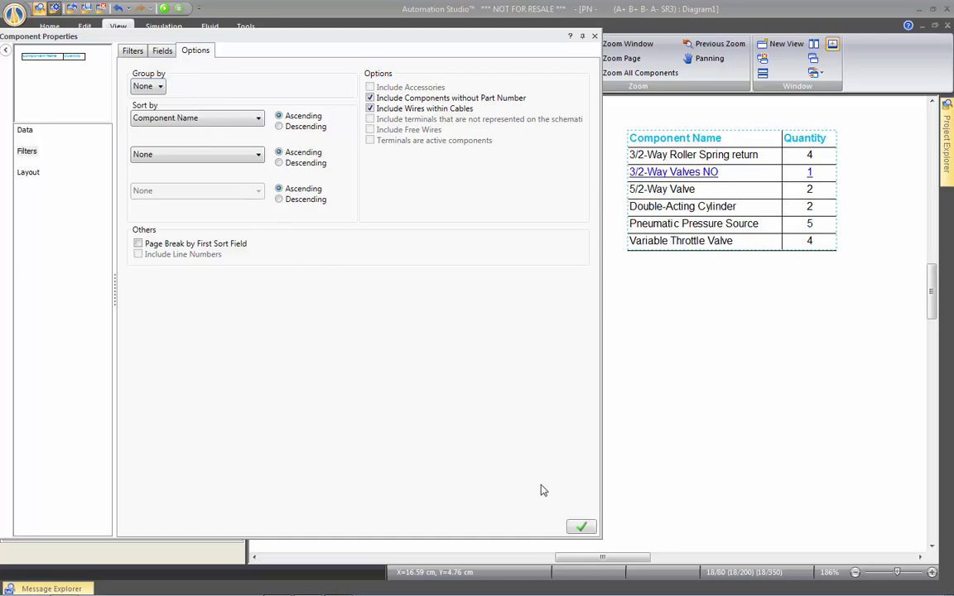
pyautogui.click(582, 528)
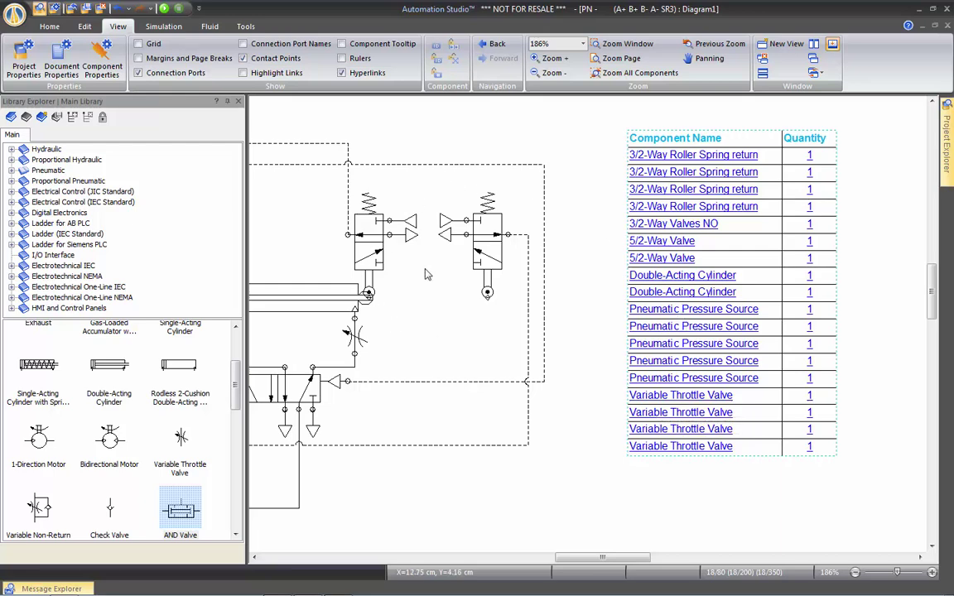
# Step: Exclude Pneumatic Pressure Source from the bill of materials component filter and group the table by Component Name, applying both changes
pyautogui.doubleClick(679, 143)
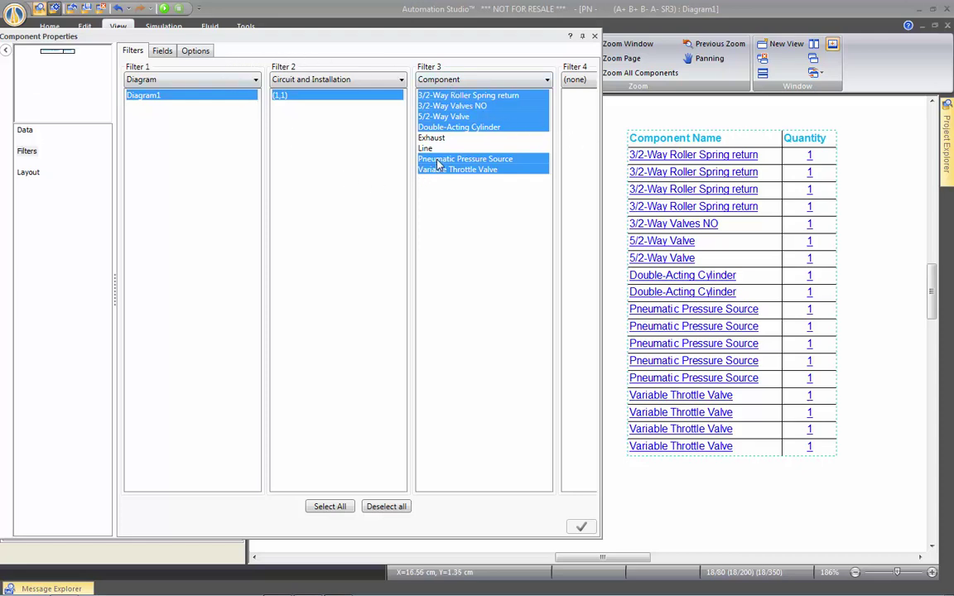
pyautogui.click(582, 528)
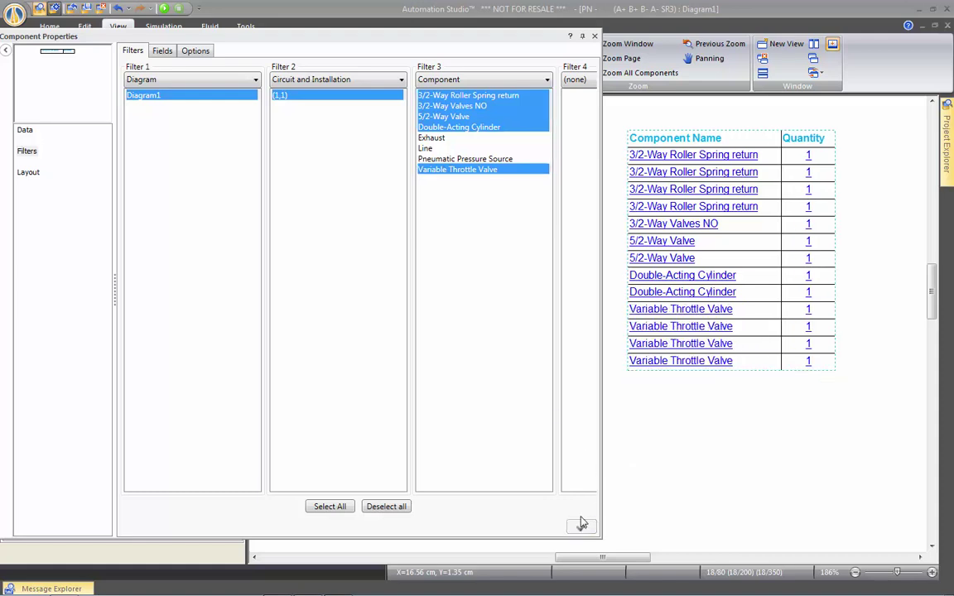
pyautogui.click(197, 51)
pyautogui.click(159, 87)
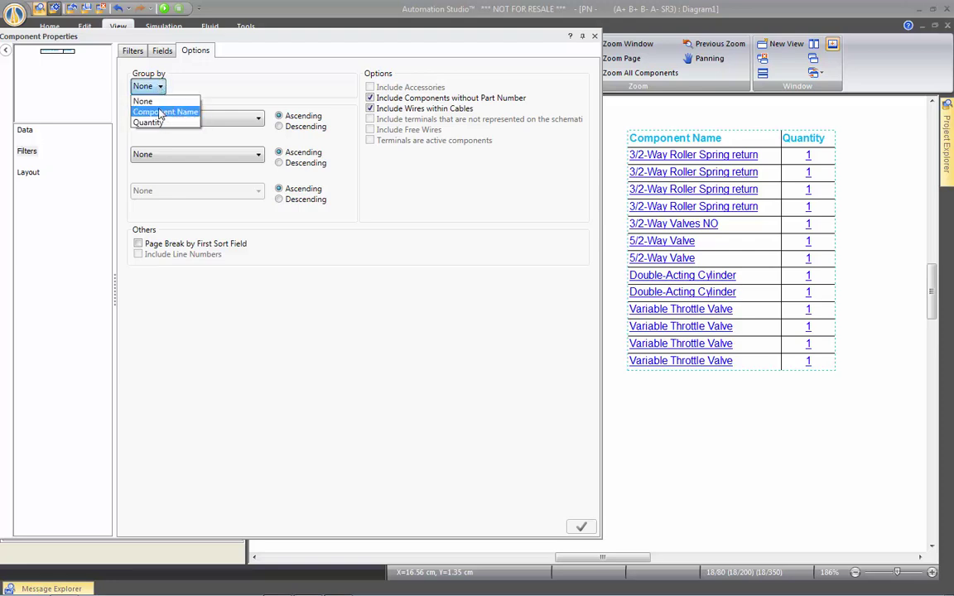
pyautogui.click(163, 112)
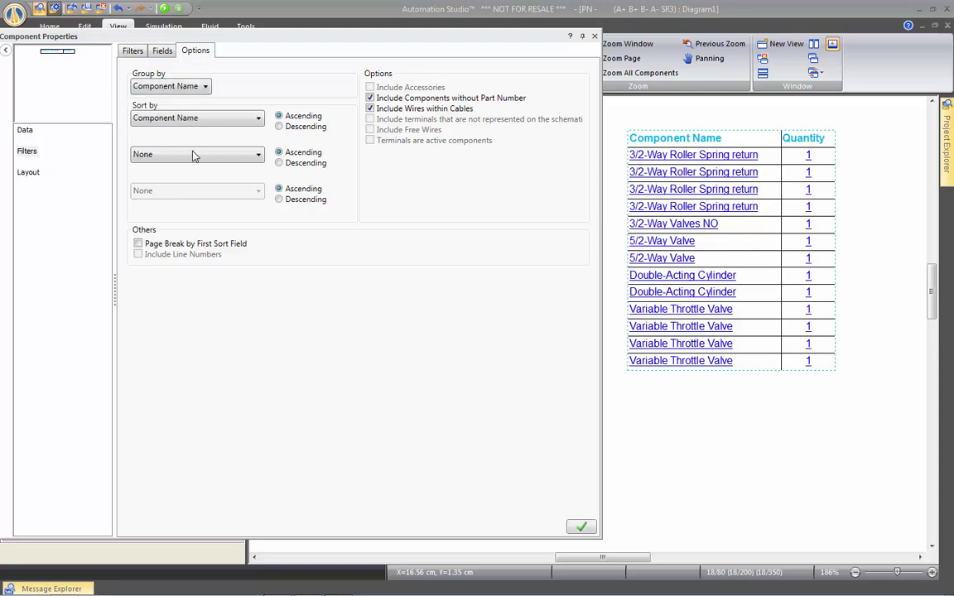
pyautogui.click(581, 527)
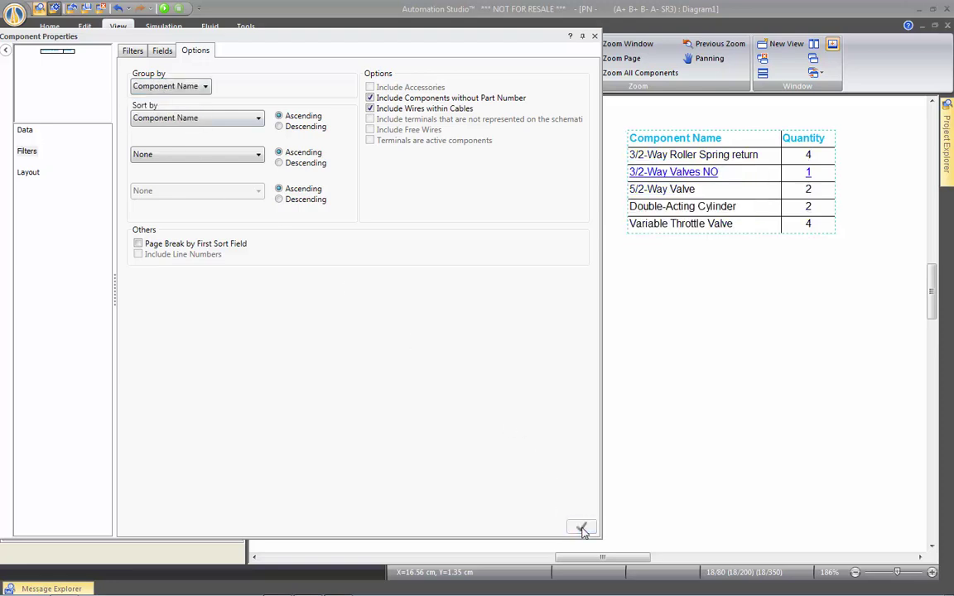
pyautogui.click(594, 36)
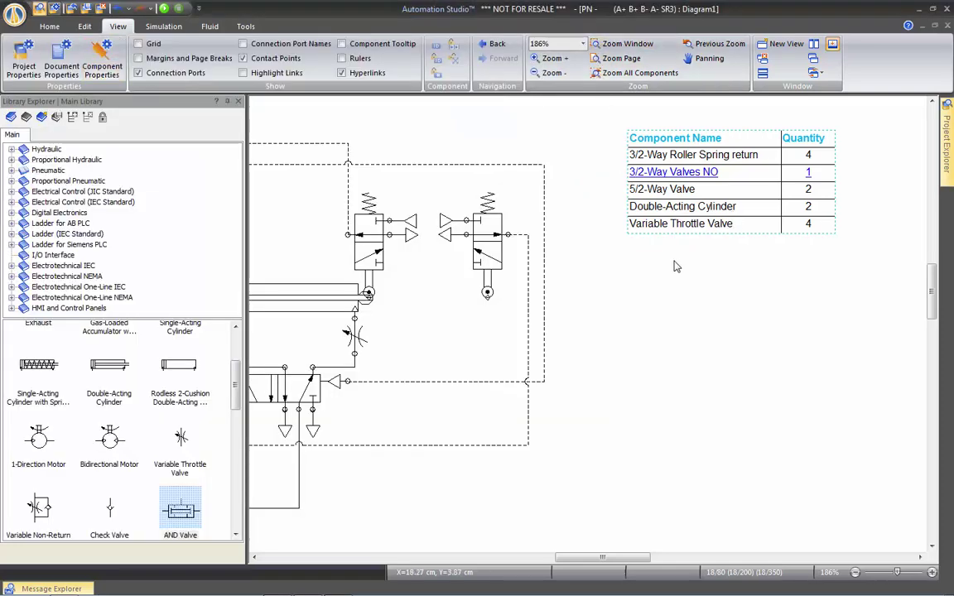
# Step: Set the component name of the double-acting cylinder nearest the bill of materials table to CYL-2400
pyautogui.middleClick(641, 288)
pyautogui.middleClick(427, 296)
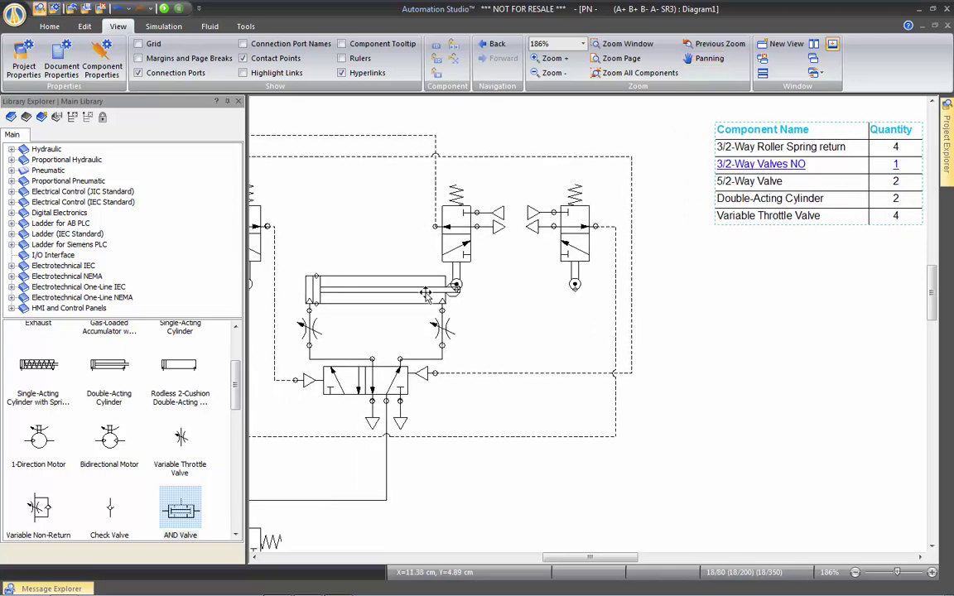
pyautogui.click(361, 283)
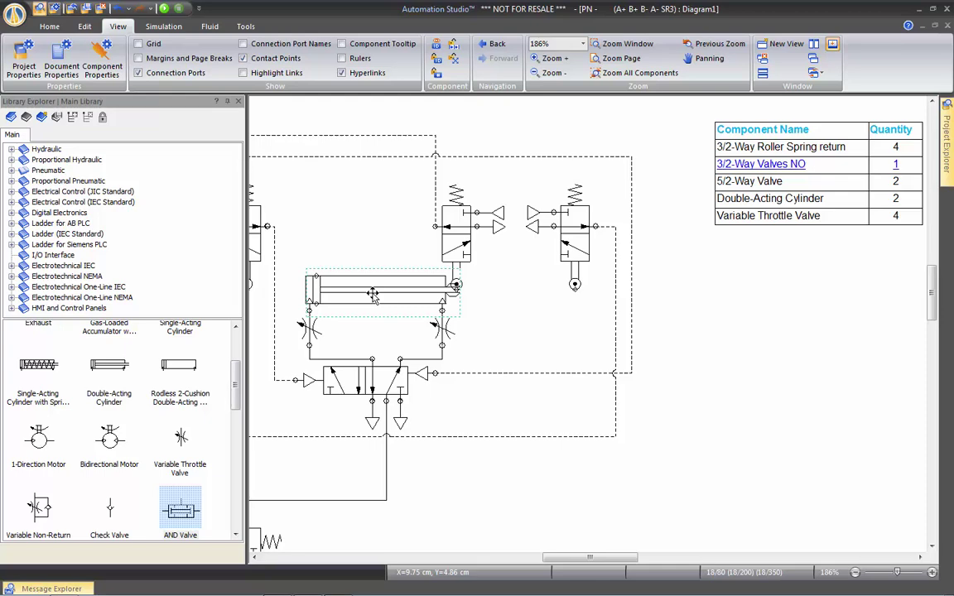
pyautogui.doubleClick(374, 296)
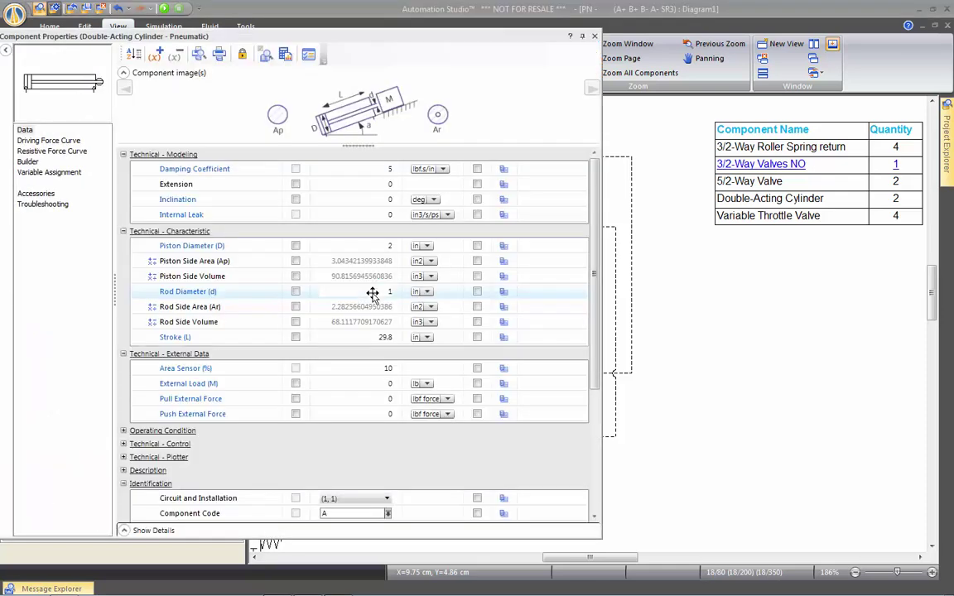
pyautogui.scroll(-5, 582, 281)
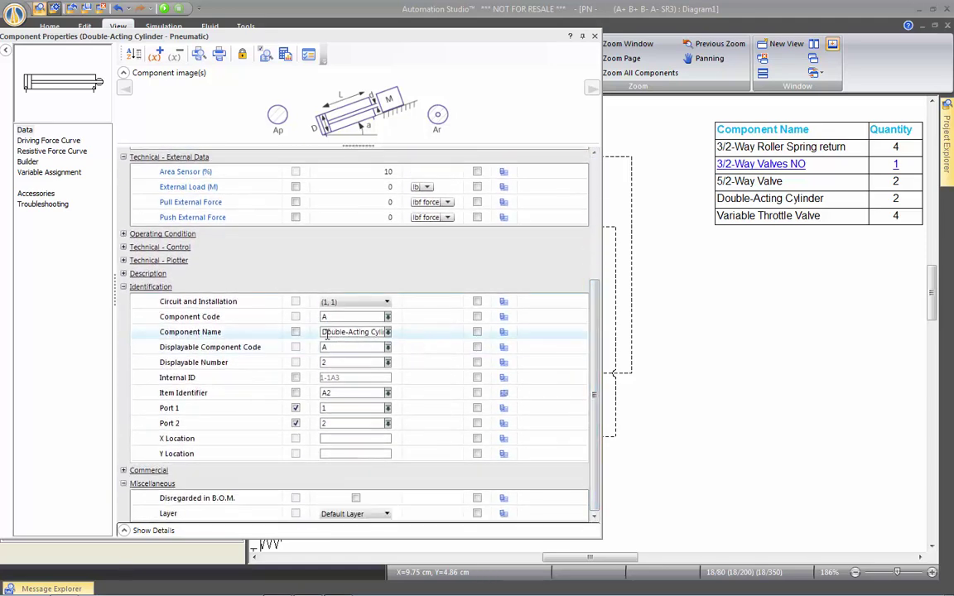
pyautogui.moveTo(322, 331); pyautogui.dragTo(476, 340)
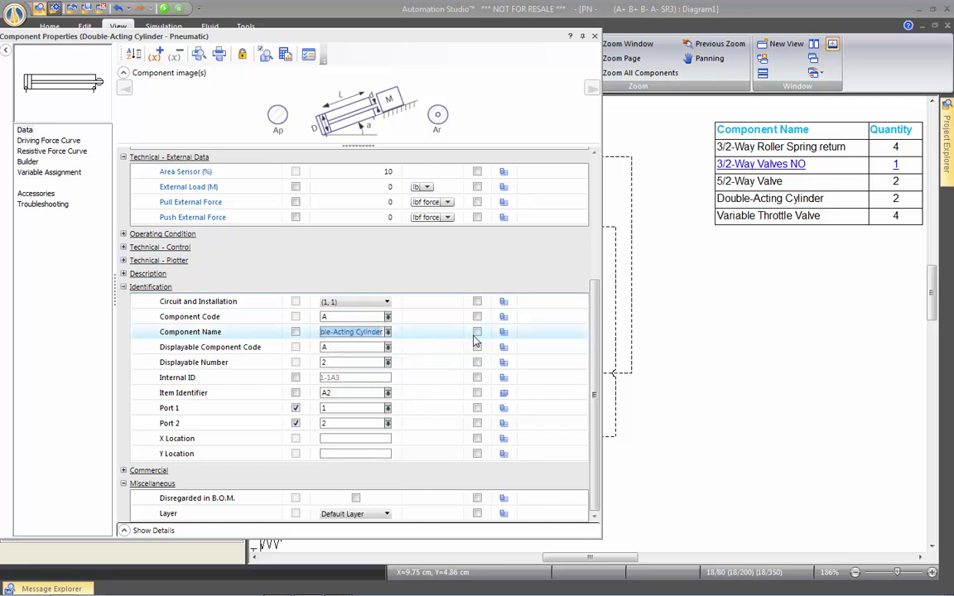
pyautogui.write('Cy')
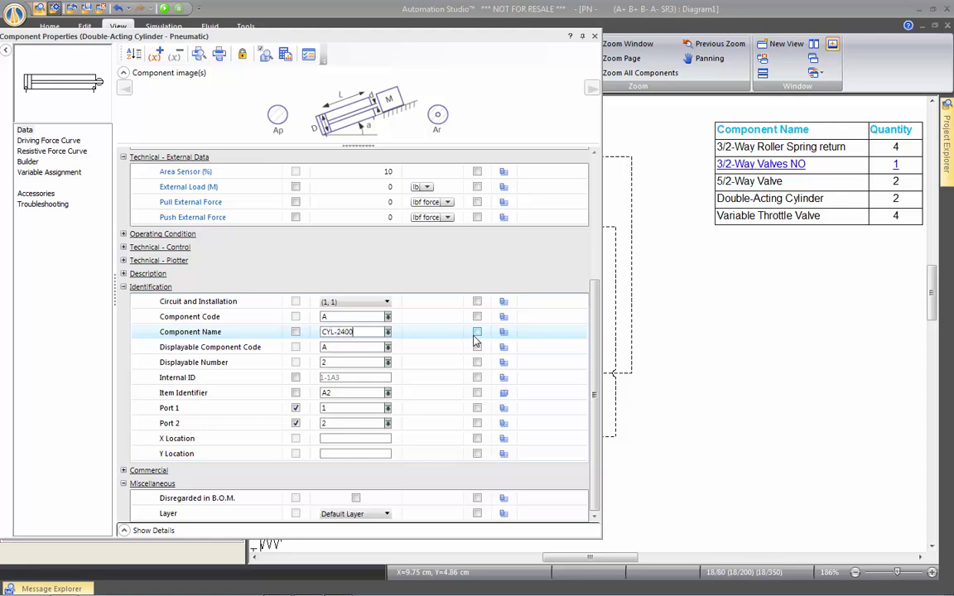
# Step: Display the renamed cylinder's component name on the diagram and place the label centrally above the cylinder
pyautogui.click(296, 332)
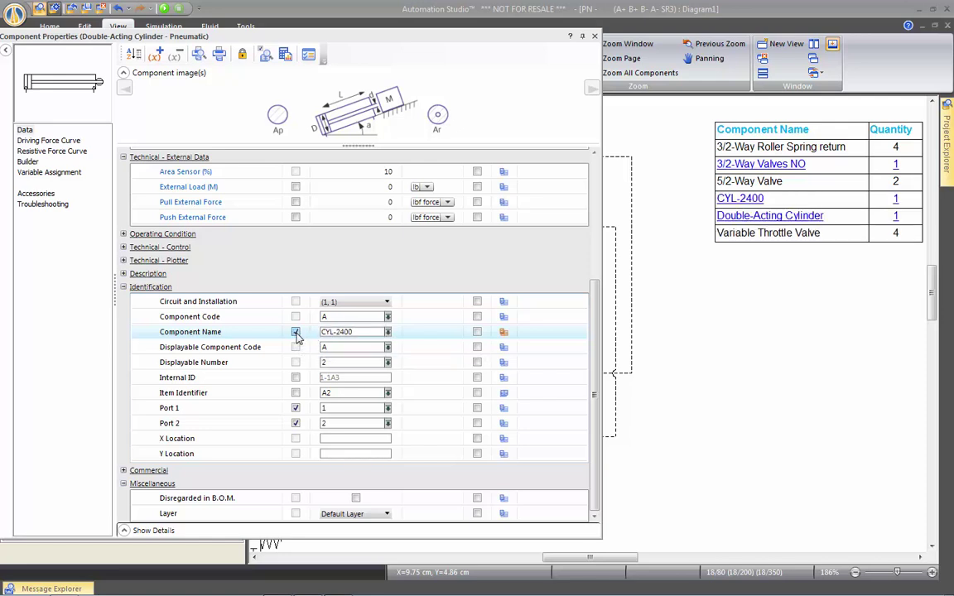
pyautogui.click(596, 38)
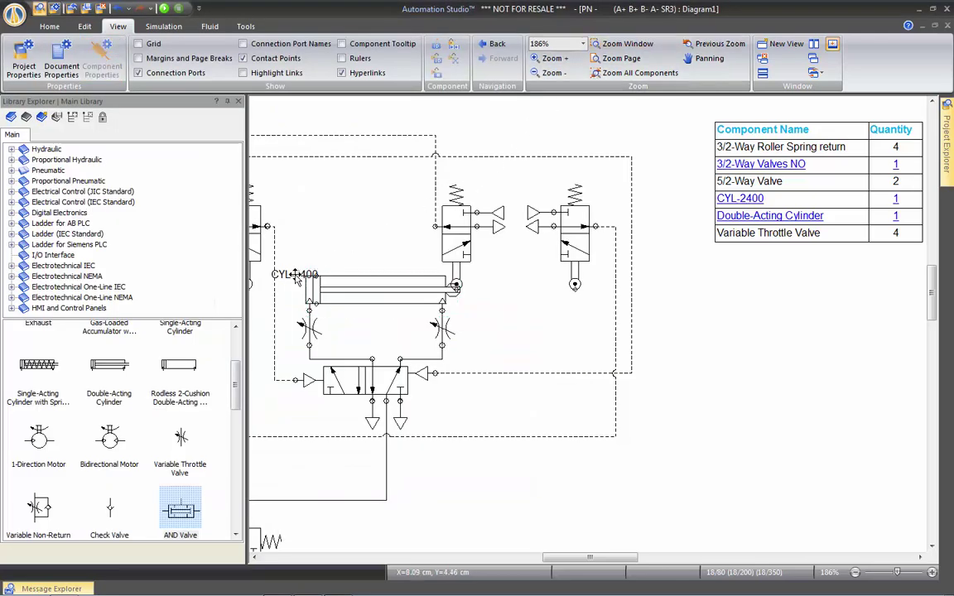
pyautogui.moveTo(294, 276); pyautogui.dragTo(374, 276)
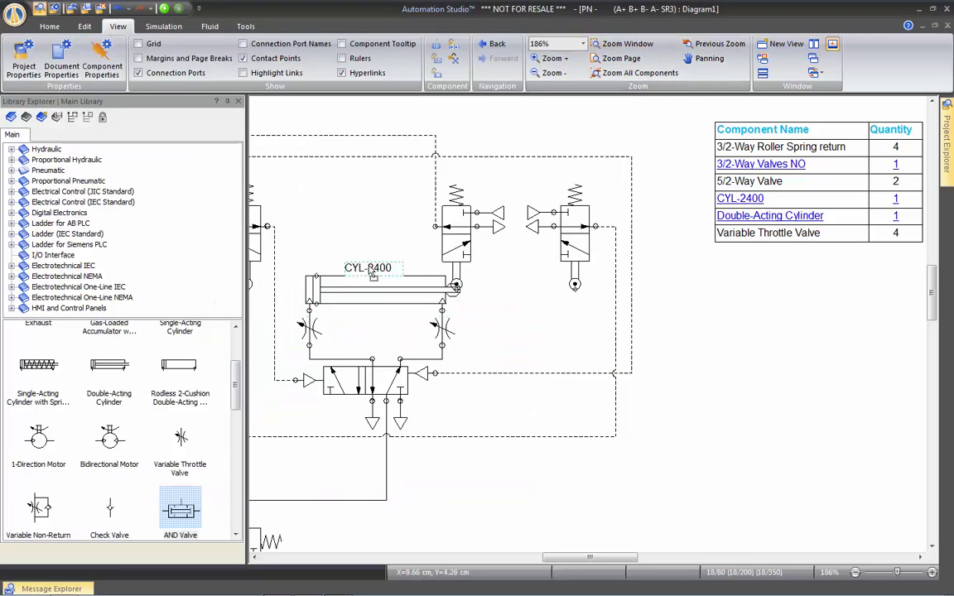
pyautogui.click(343, 222)
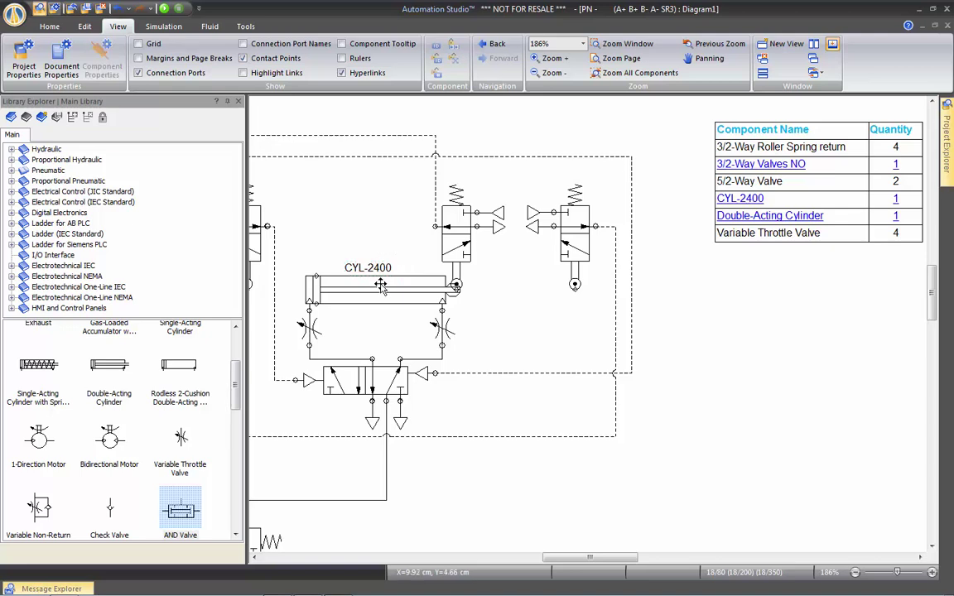
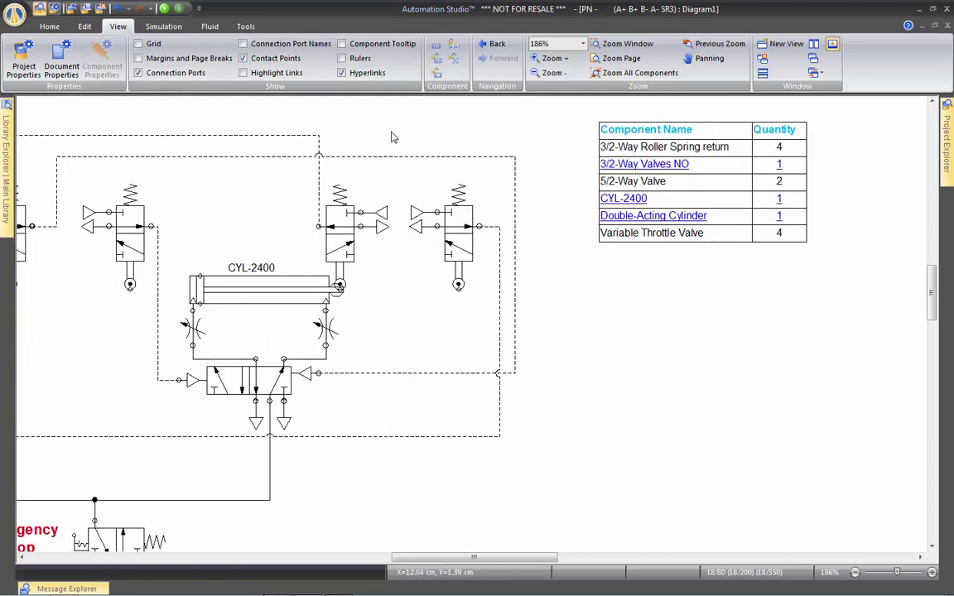
# Step: Insert reference markers pointing to the left cylinder, the emergency stop valve and the right-hand throttle valve of the CYL-2400 cylinder
pyautogui.moveTo(377, 127); pyautogui.dragTo(494, 132)
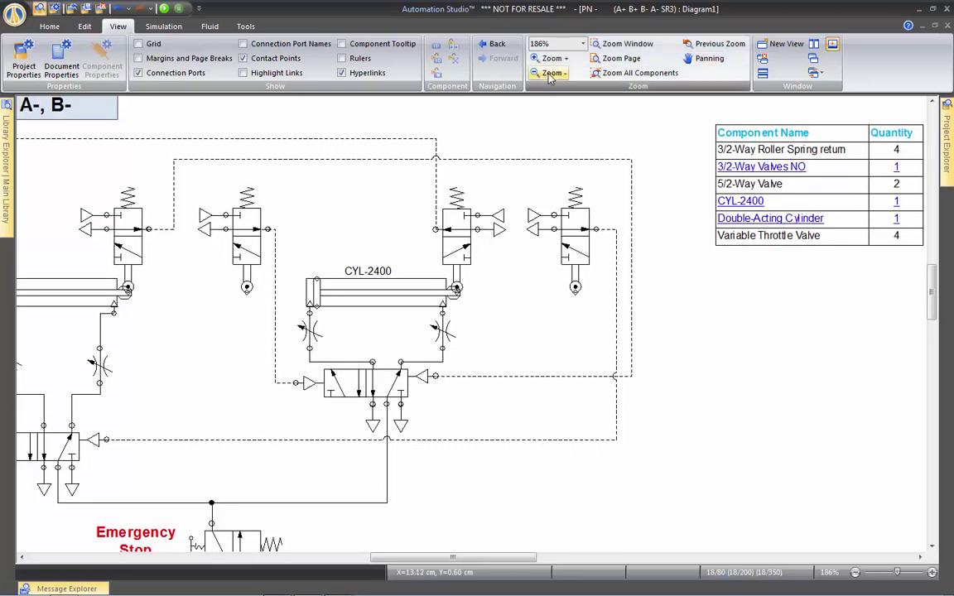
pyautogui.click(549, 75)
pyautogui.moveTo(494, 183); pyautogui.dragTo(499, 130)
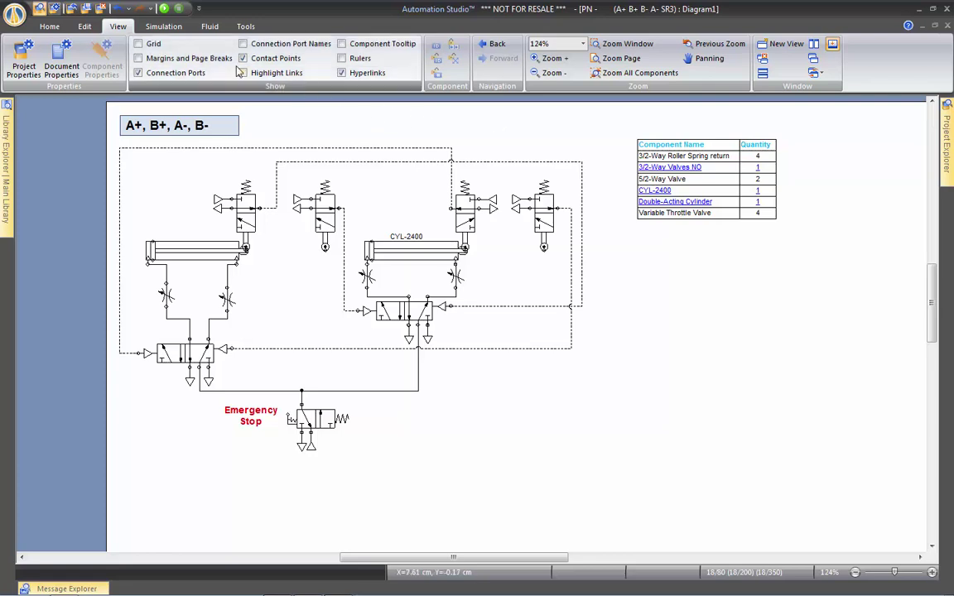
pyautogui.click(51, 28)
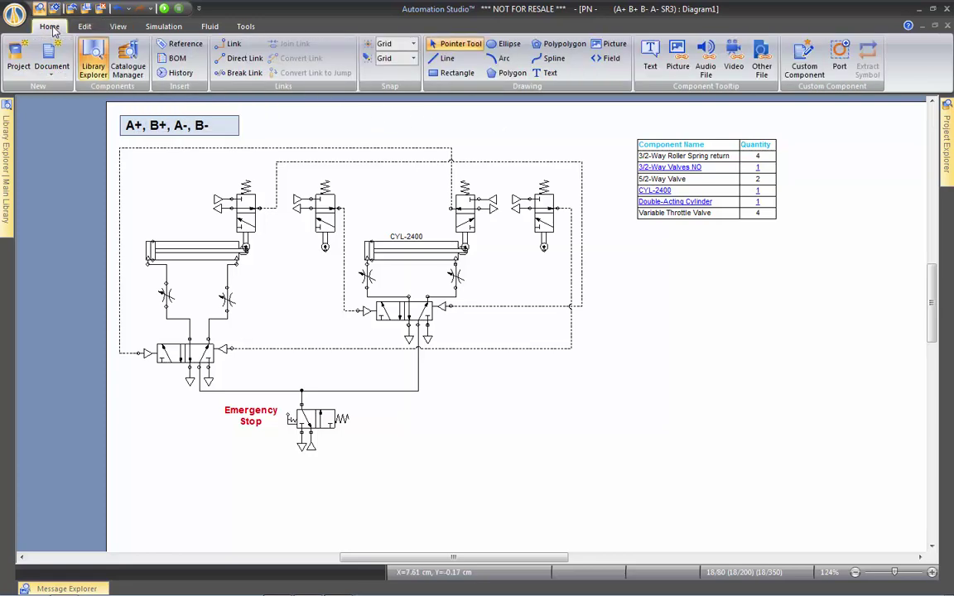
pyautogui.click(196, 47)
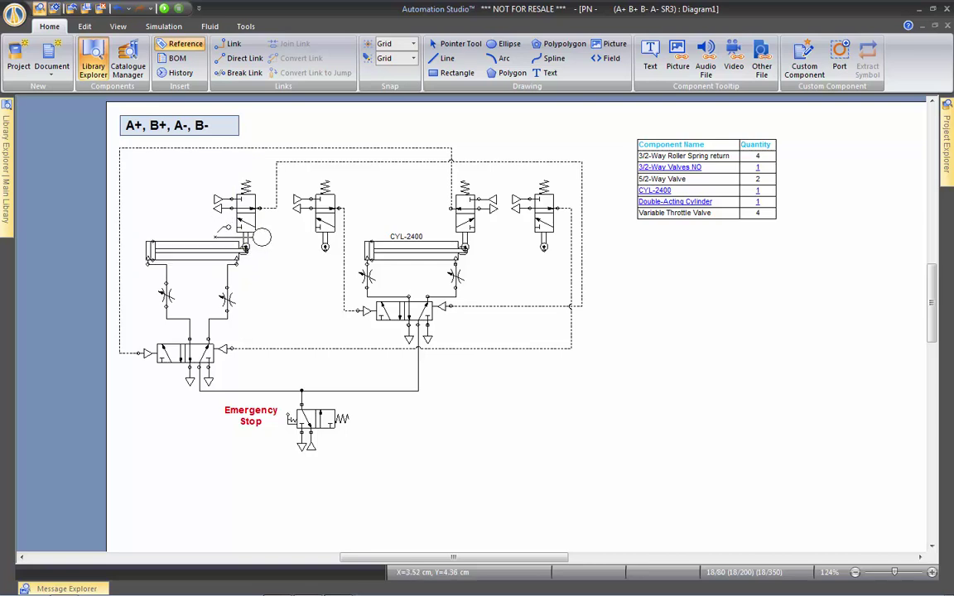
pyautogui.moveTo(261, 237); pyautogui.dragTo(147, 203)
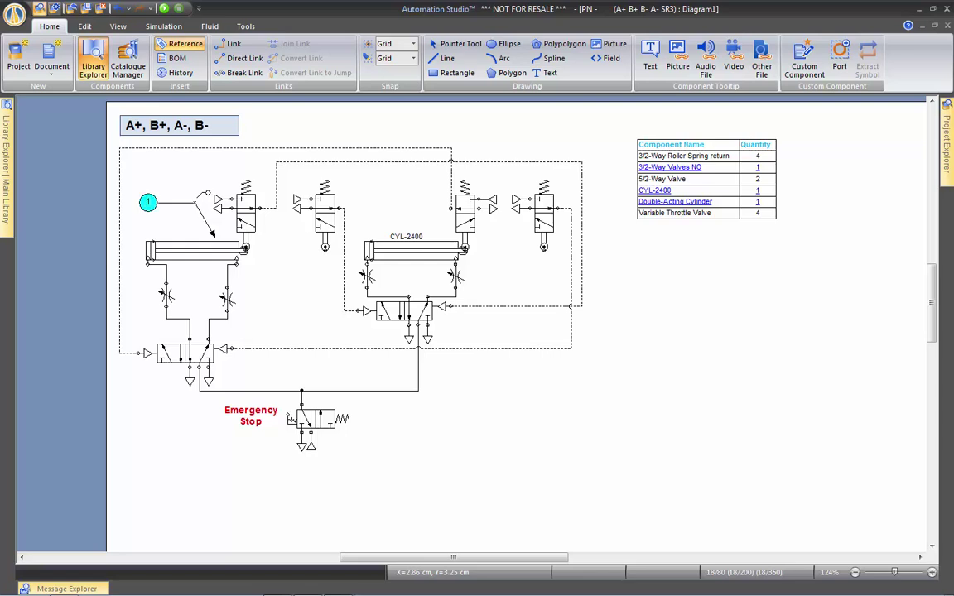
pyautogui.moveTo(207, 223)
pyautogui.mouseDown()
pyautogui.moveTo(189, 256)
pyautogui.moveTo(298, 395)
pyautogui.moveTo(384, 421)
pyautogui.moveTo(405, 453)
pyautogui.moveTo(368, 454)
pyautogui.mouseUp()
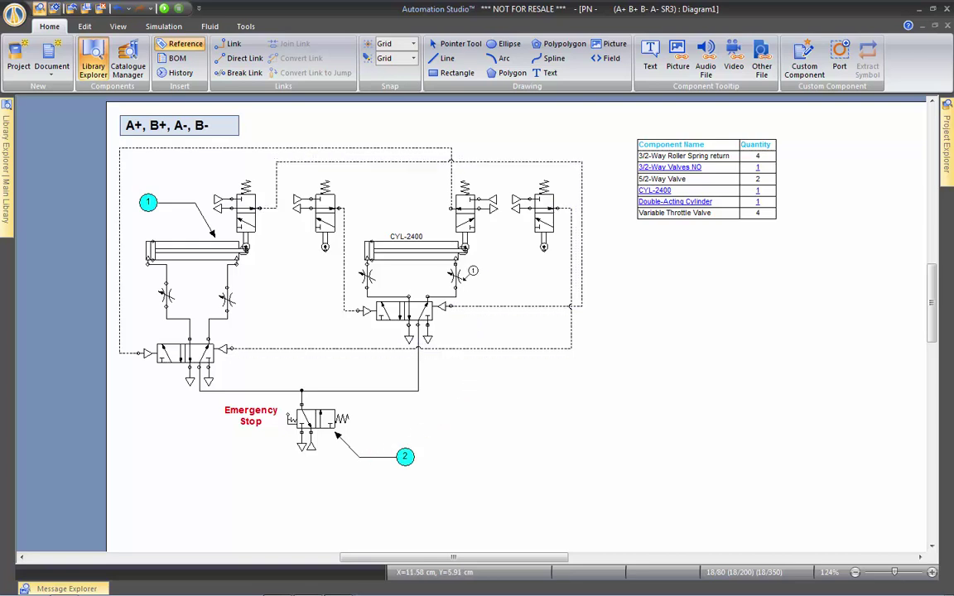
pyautogui.moveTo(468, 278); pyautogui.dragTo(543, 278)
pyautogui.press('Escape')
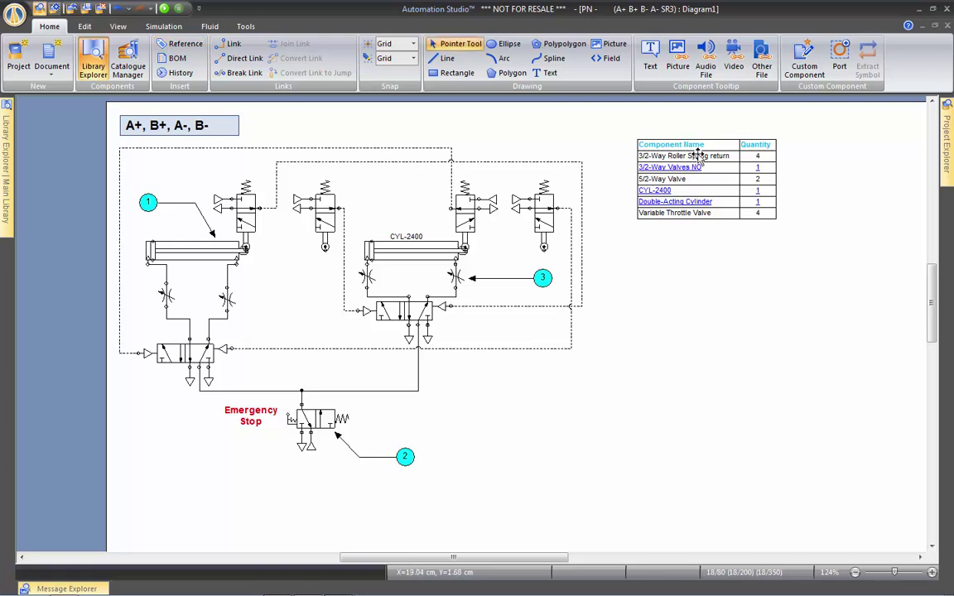
# Step: Shift the bill of materials table slightly up and away from the circuit, and add the Reference field to its selected fields
pyautogui.moveTo(708, 153); pyautogui.dragTo(711, 157)
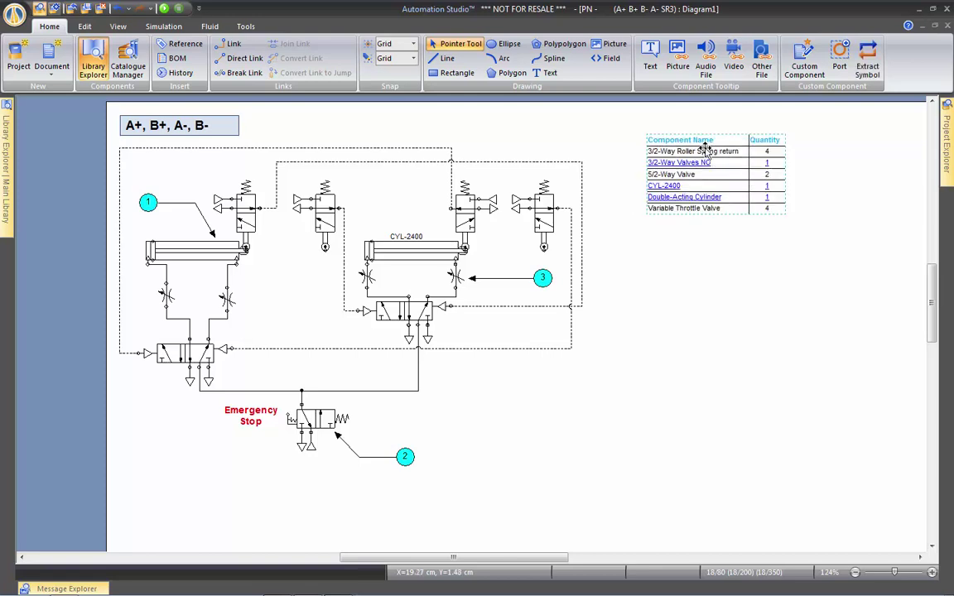
pyautogui.doubleClick(705, 150)
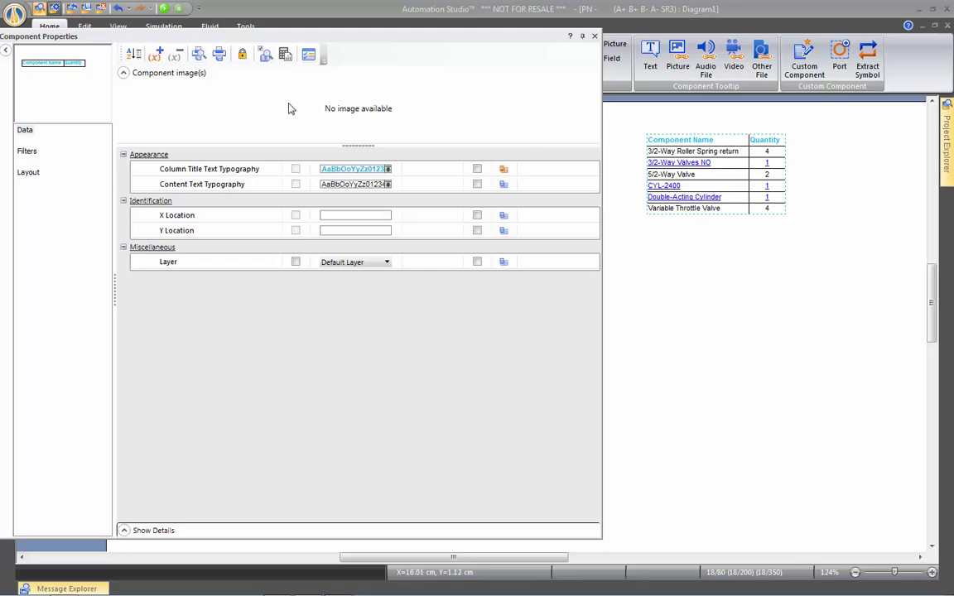
pyautogui.click(27, 152)
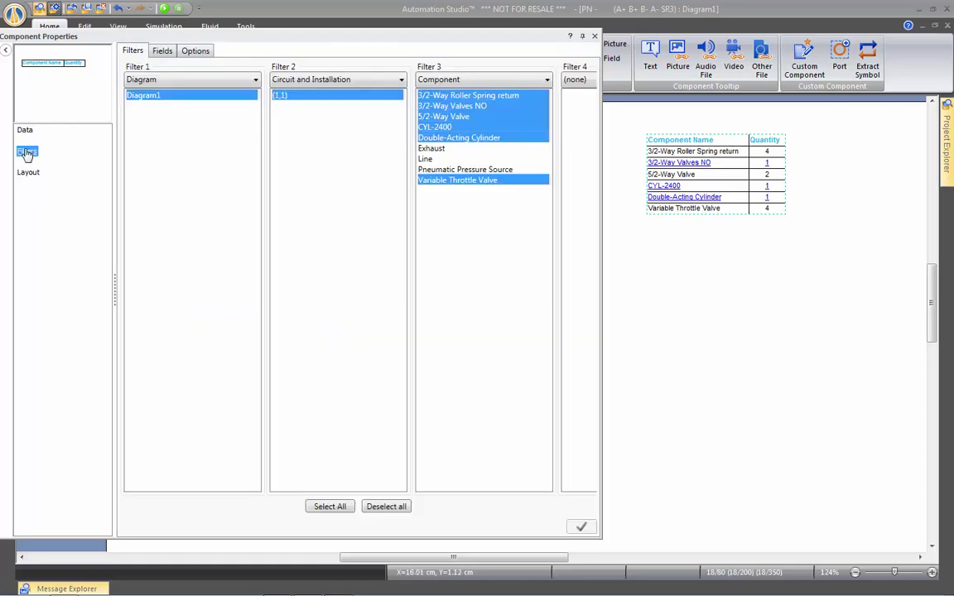
pyautogui.click(163, 51)
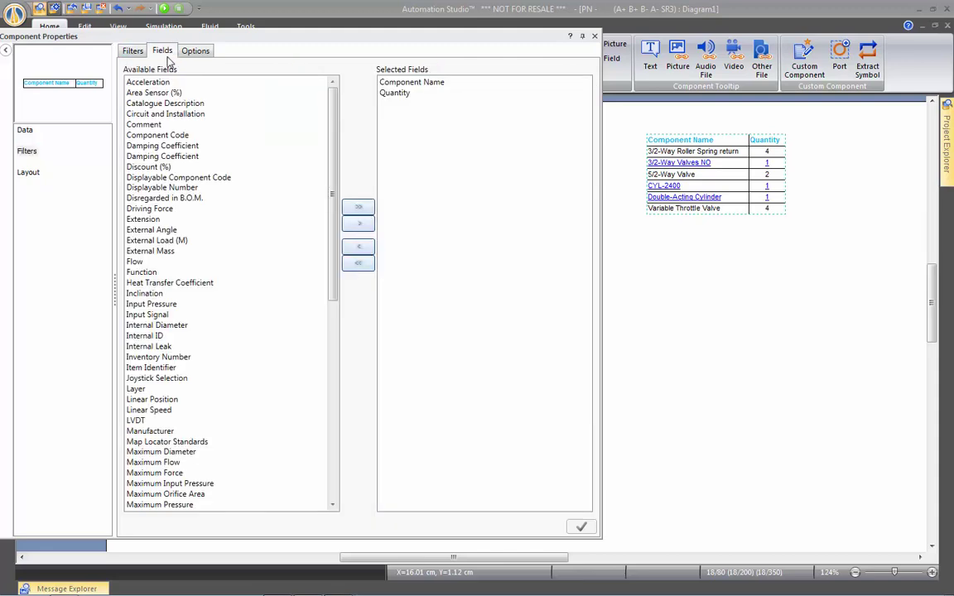
pyautogui.moveTo(335, 162); pyautogui.dragTo(331, 357)
pyautogui.click(141, 370)
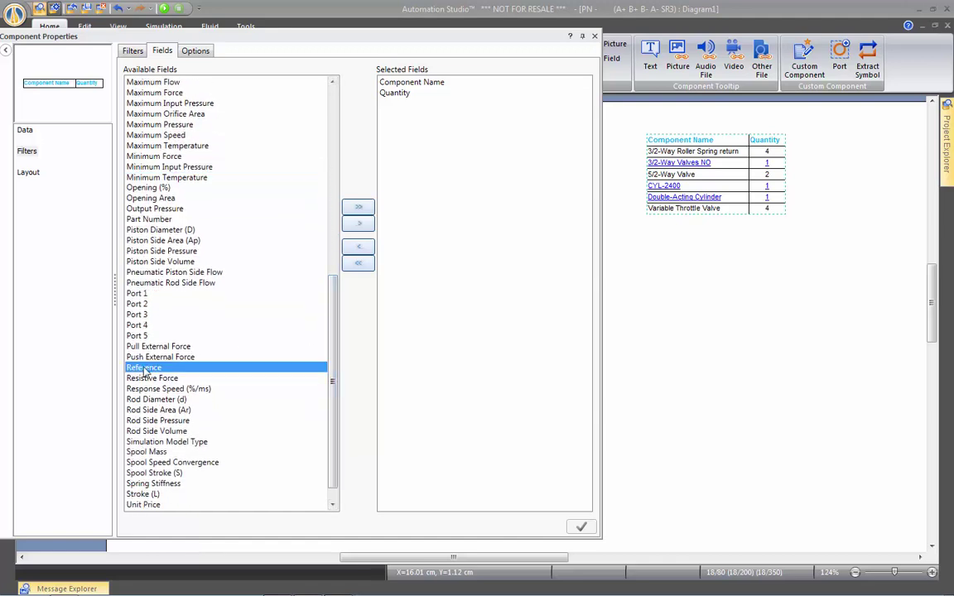
pyautogui.click(358, 224)
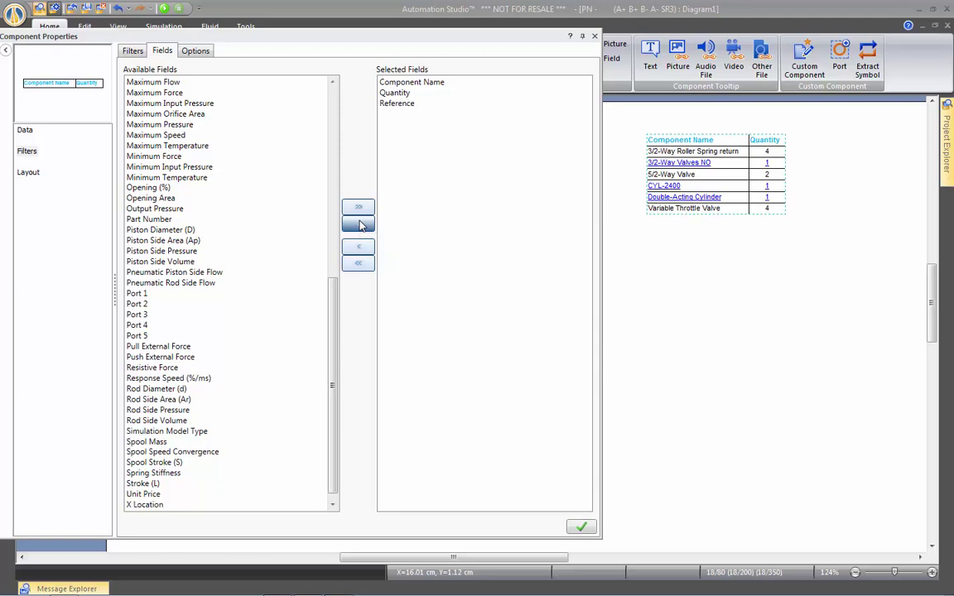
# Step: Move Reference to the first place among the bill of materials fields and apply the change
pyautogui.click(387, 102)
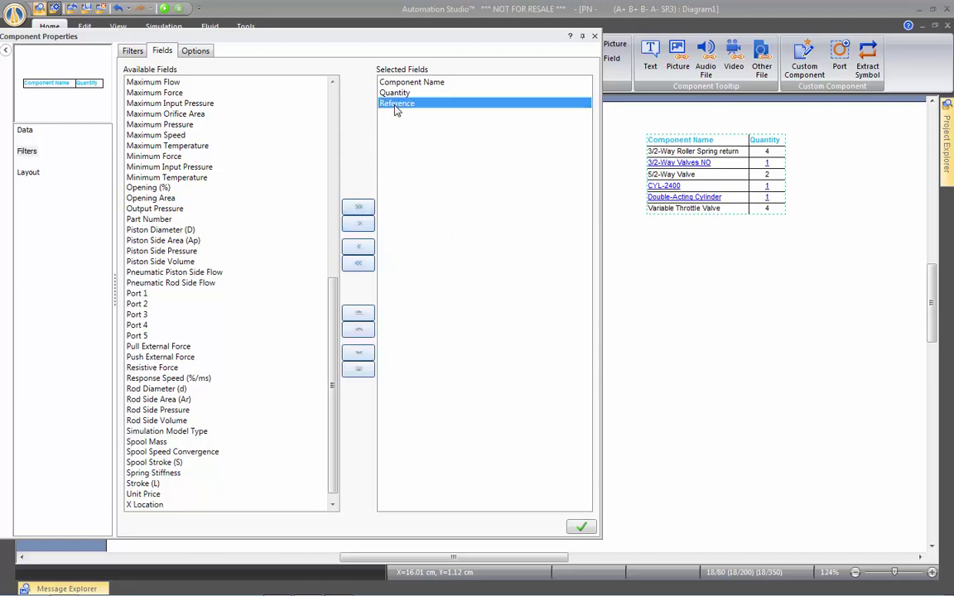
pyautogui.click(358, 316)
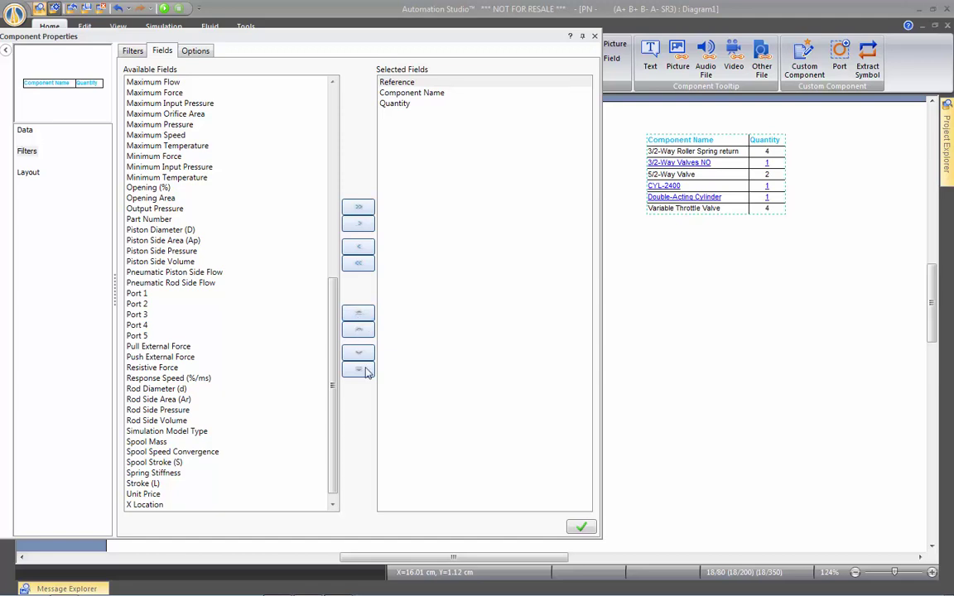
pyautogui.click(581, 527)
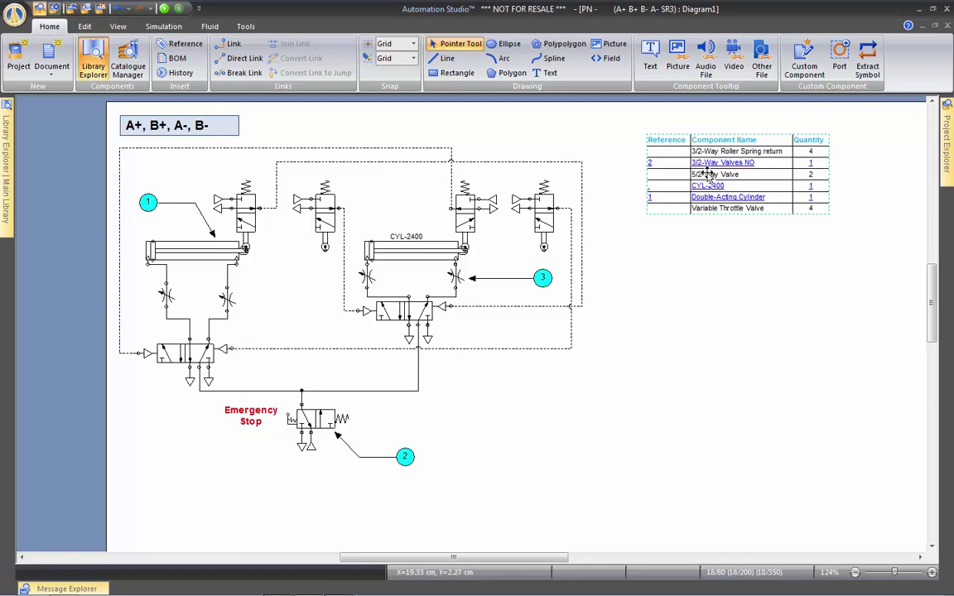
# Step: Set the bill of materials grouping to None, apply it and close the table's properties
pyautogui.doubleClick(707, 176)
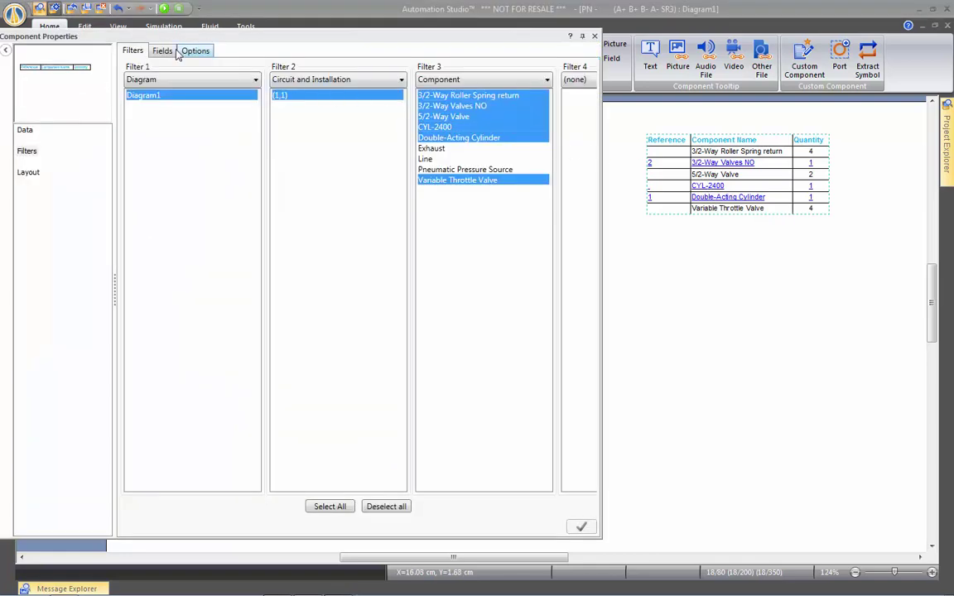
pyautogui.click(163, 52)
pyautogui.click(191, 54)
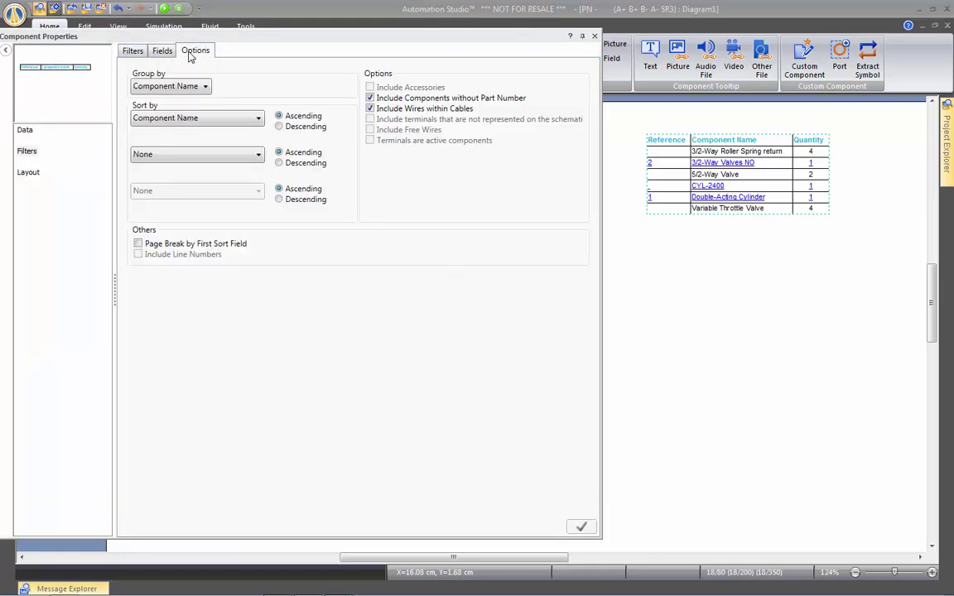
pyautogui.click(188, 88)
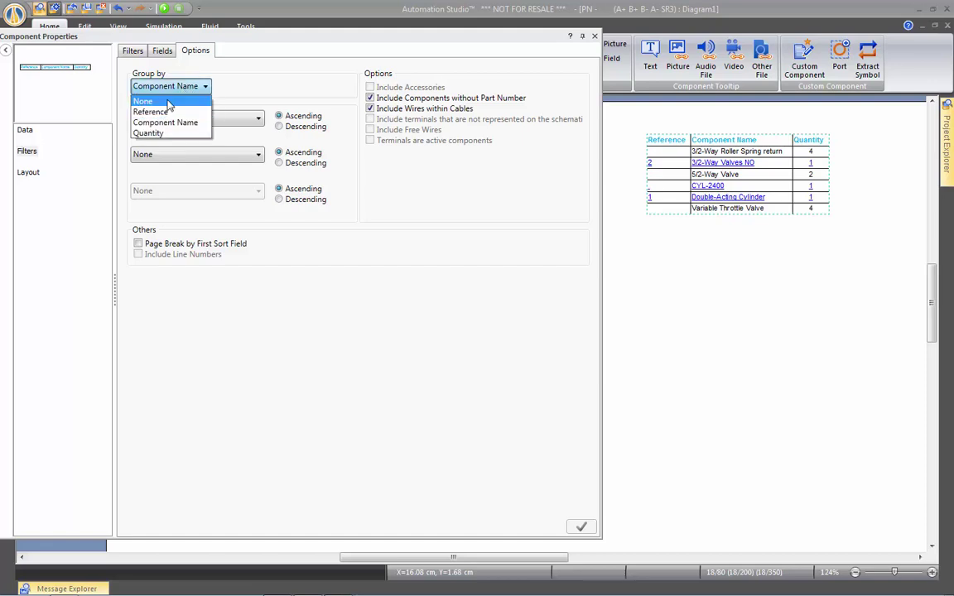
pyautogui.click(168, 102)
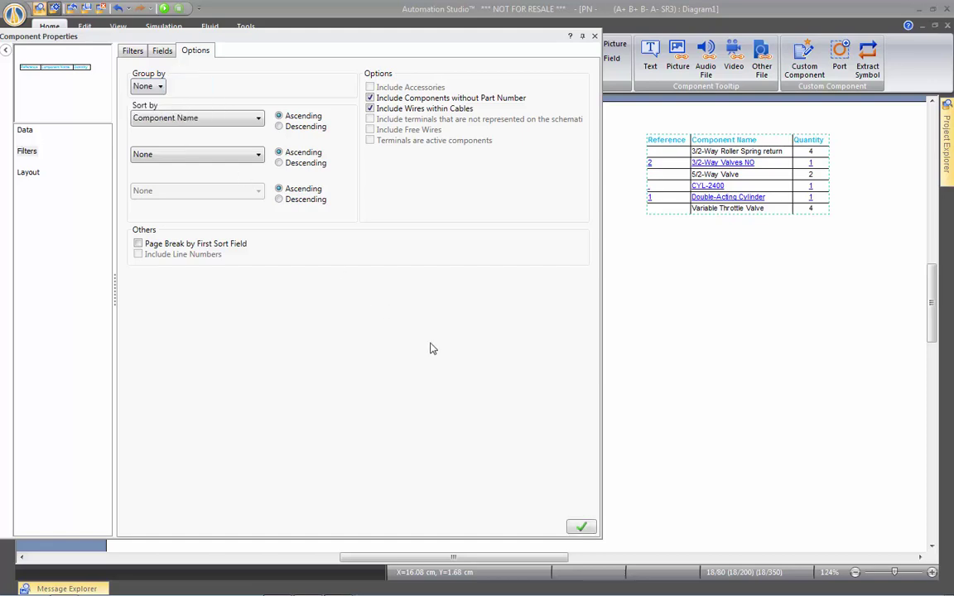
pyautogui.click(591, 535)
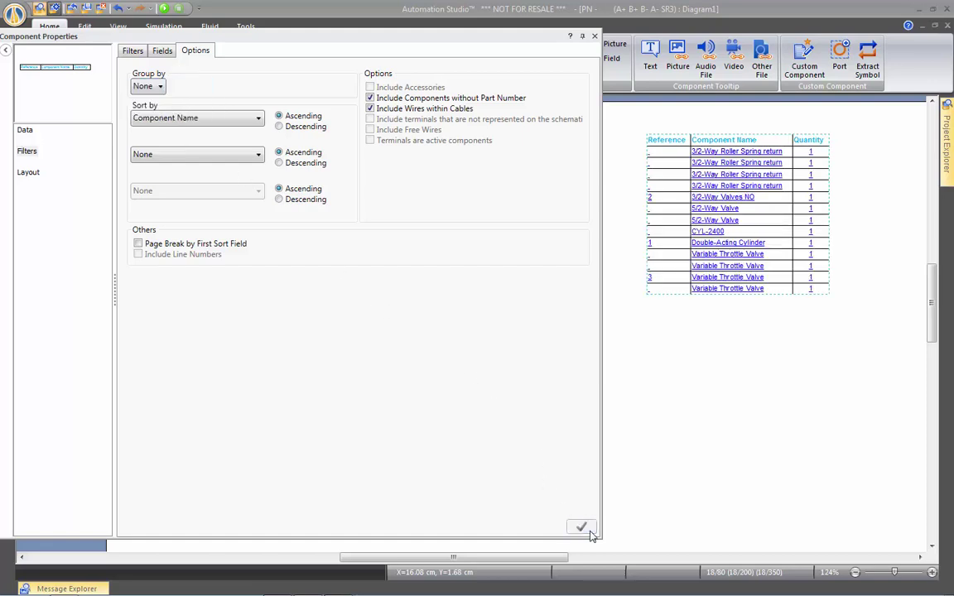
pyautogui.click(594, 37)
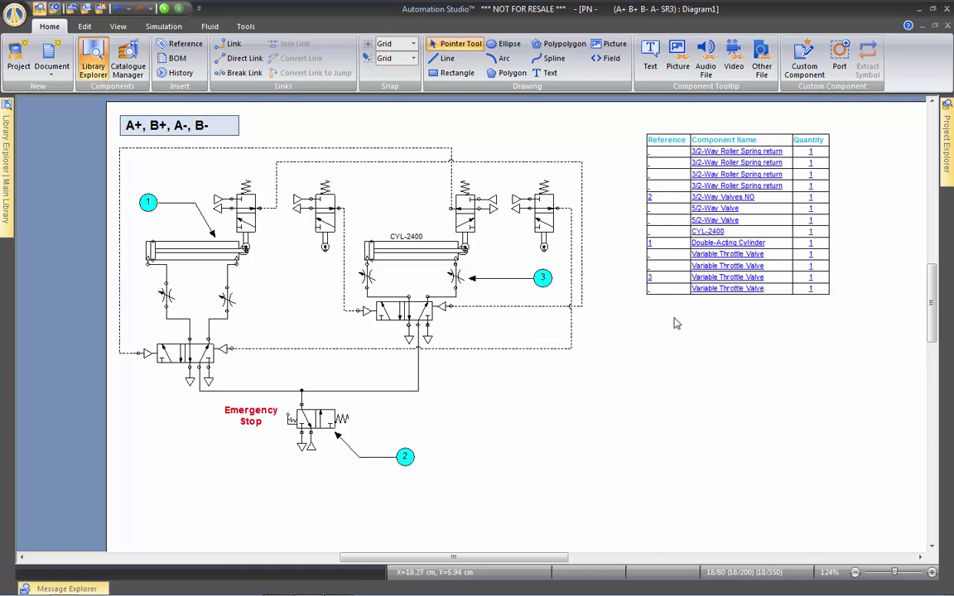
# Step: Open the diagram's Reference standard from its document properties and set the marker shape to Square
pyautogui.click(539, 279)
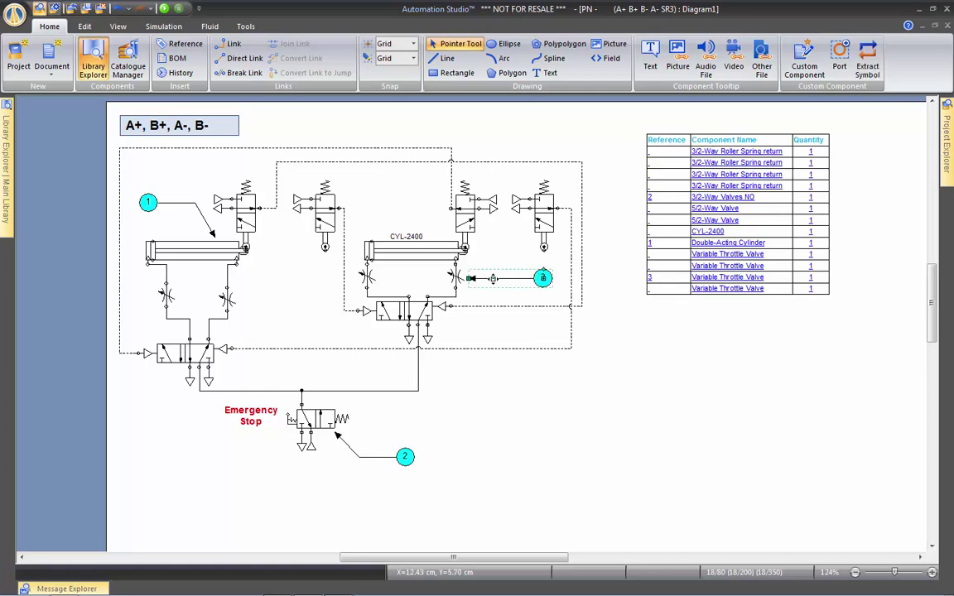
pyautogui.click(604, 328)
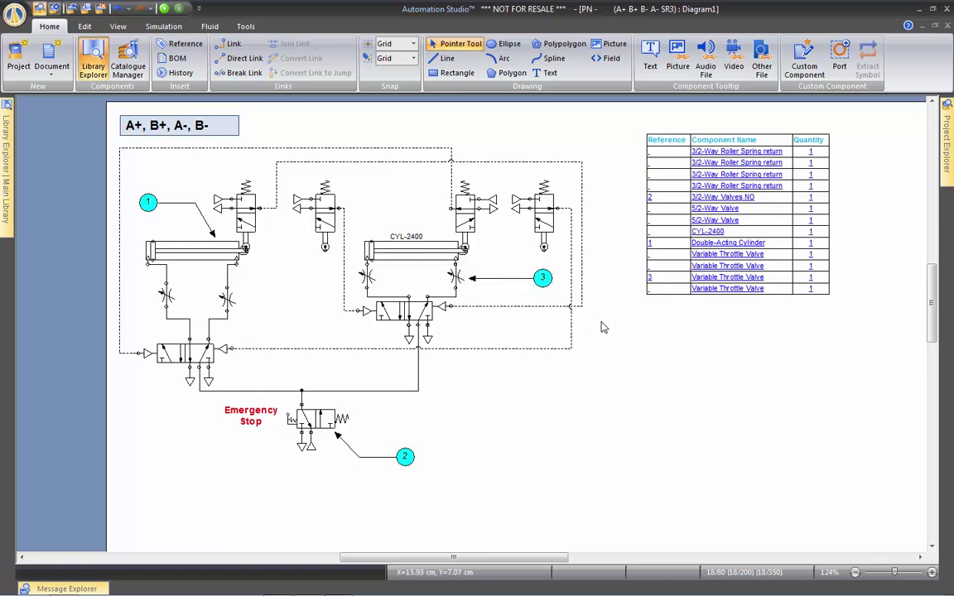
pyautogui.rightClick(604, 328)
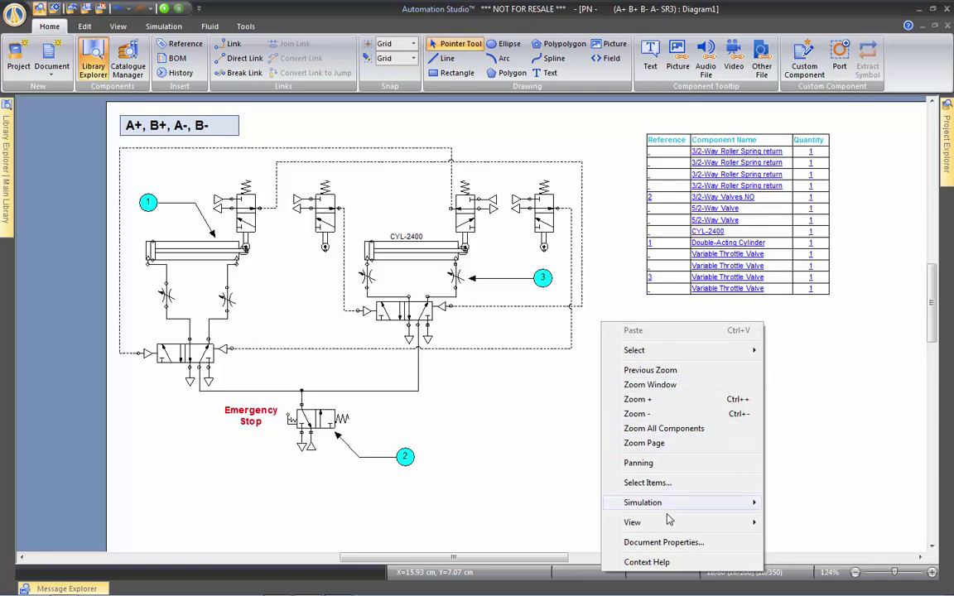
pyautogui.click(664, 542)
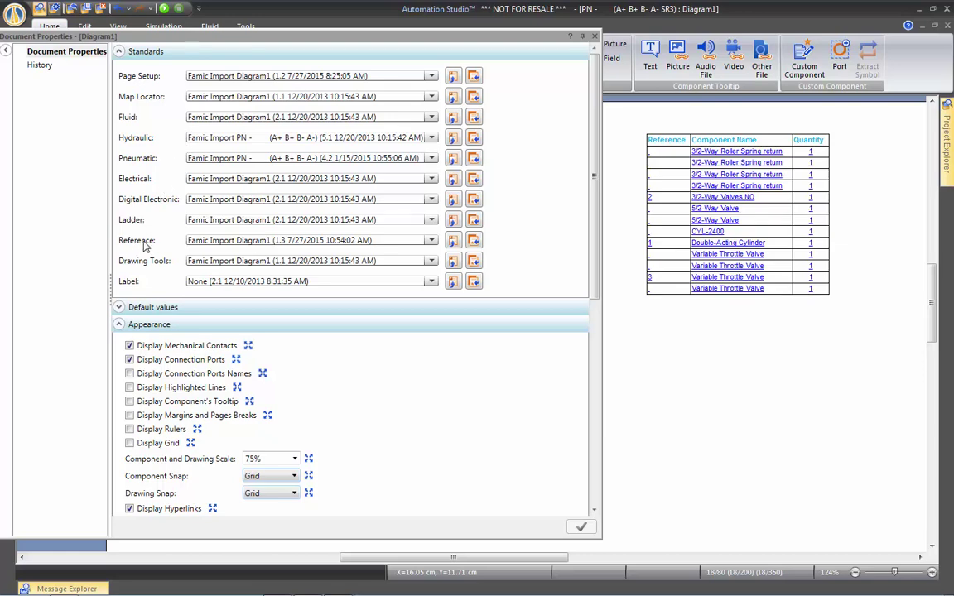
pyautogui.moveTo(336, 247)
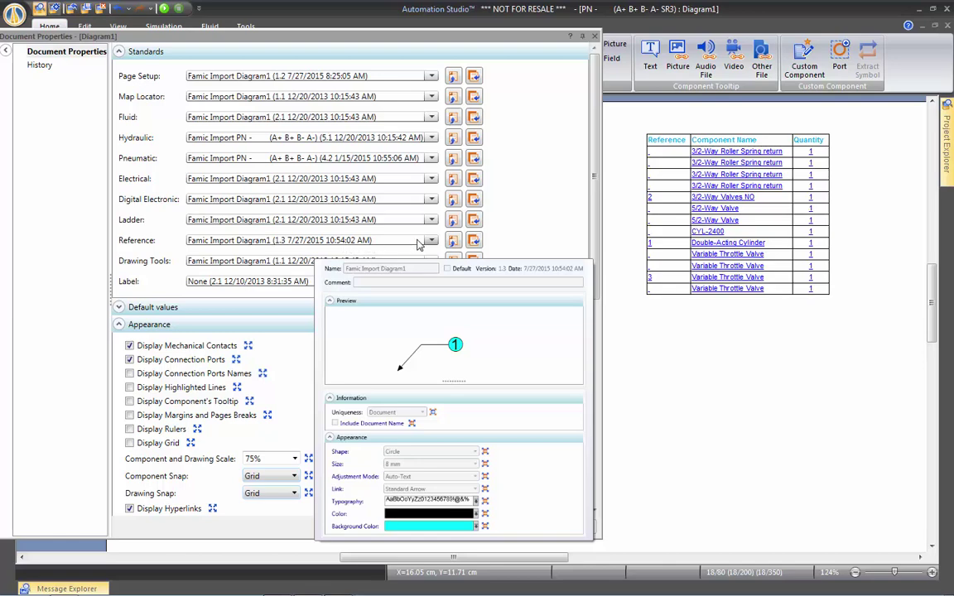
pyautogui.click(454, 242)
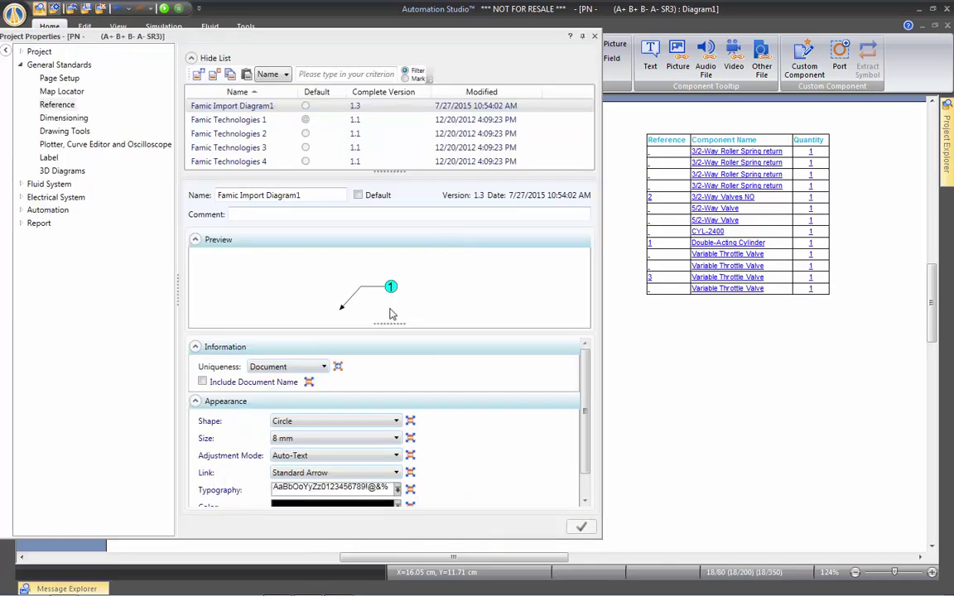
pyautogui.moveTo(393, 329); pyautogui.dragTo(393, 306)
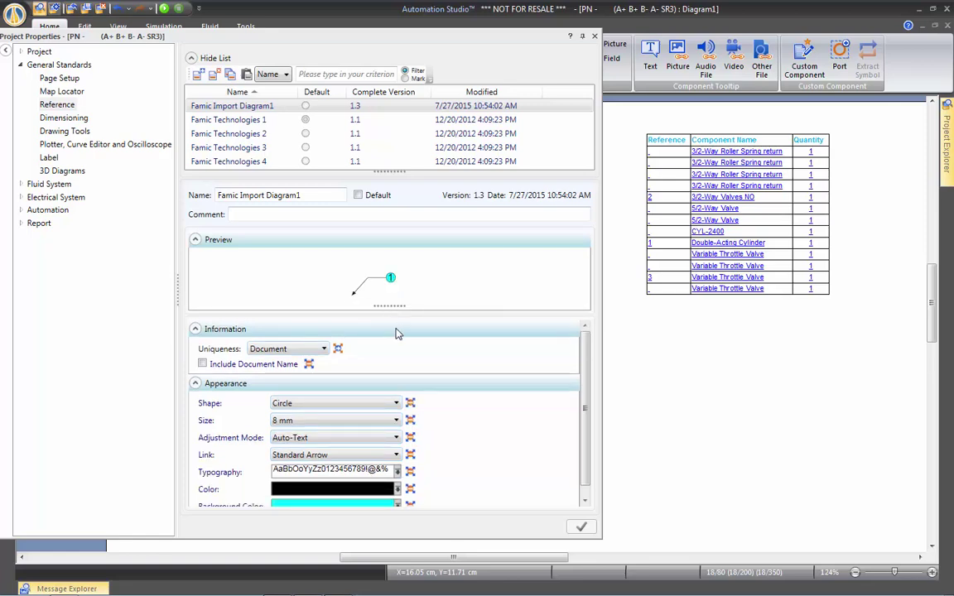
pyautogui.scroll(-1, 585, 366)
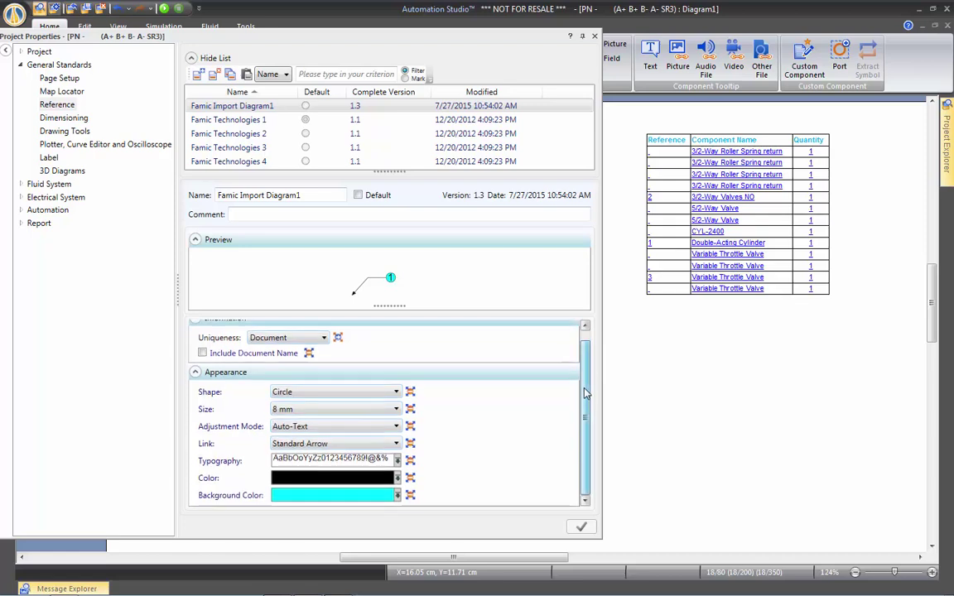
pyautogui.click(399, 394)
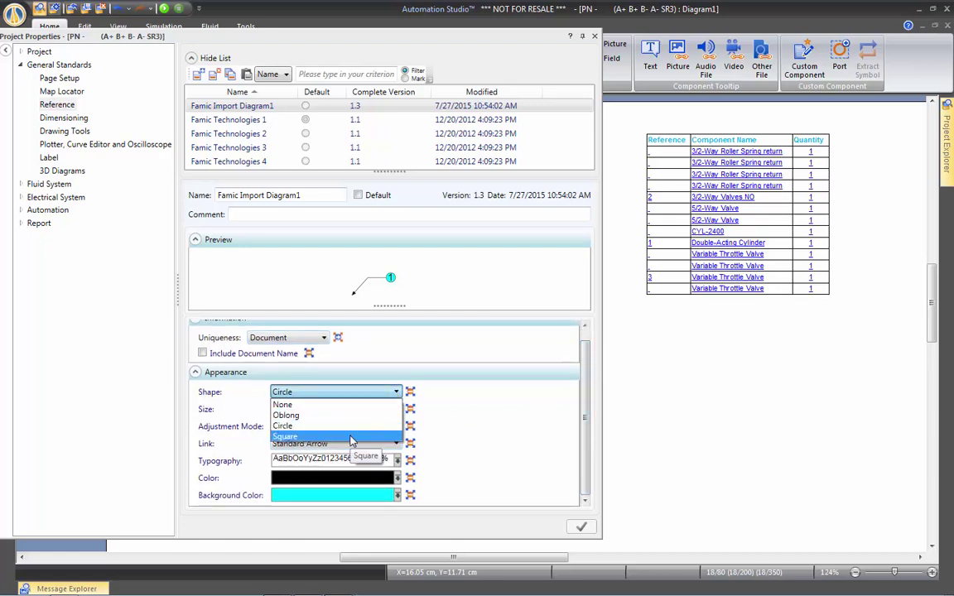
pyautogui.click(351, 440)
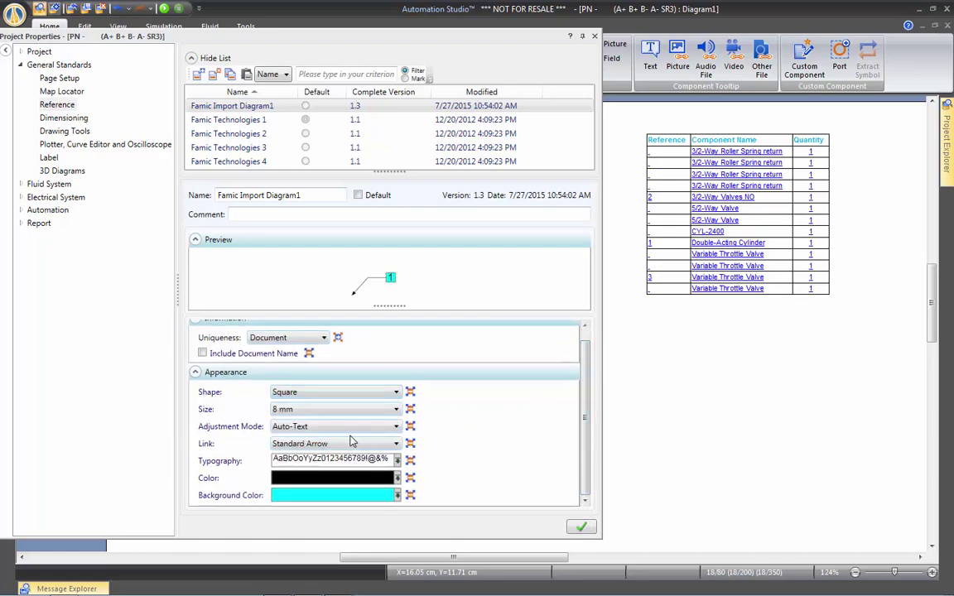
# Step: Set the reference marker size to 12 mm and its background color to yellow in the standard, and apply the changes
pyautogui.click(396, 427)
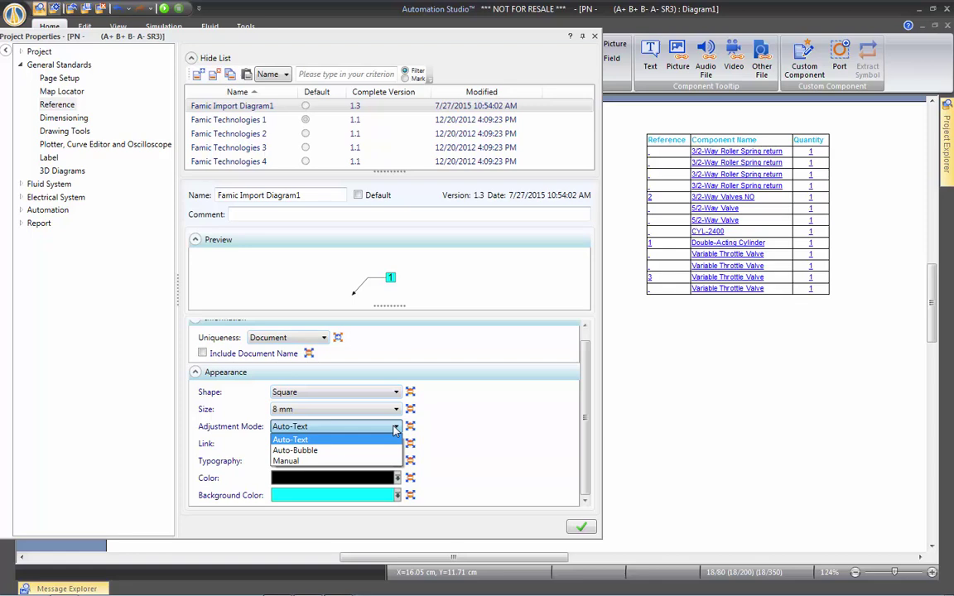
pyautogui.click(396, 427)
pyautogui.click(396, 410)
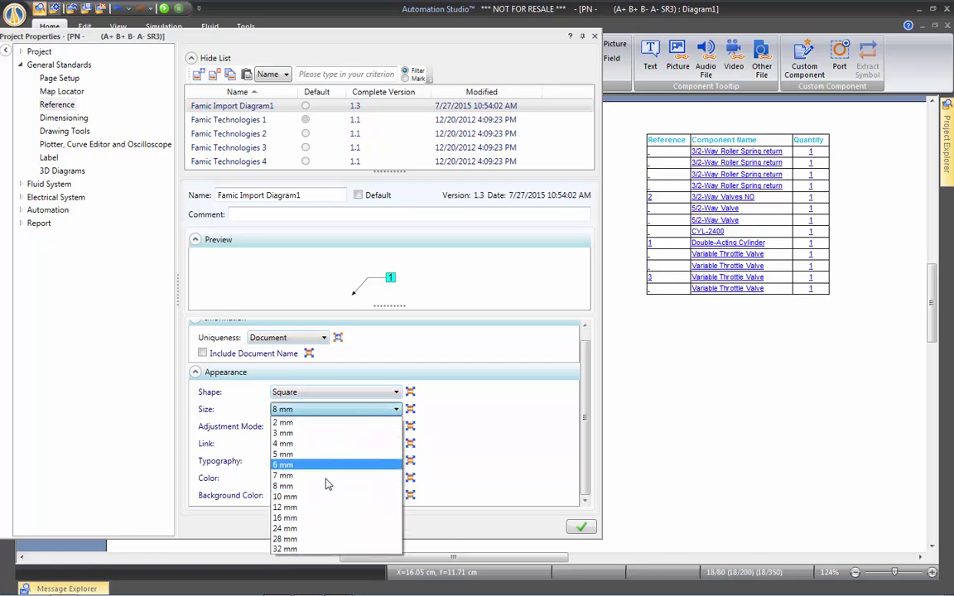
pyautogui.click(321, 506)
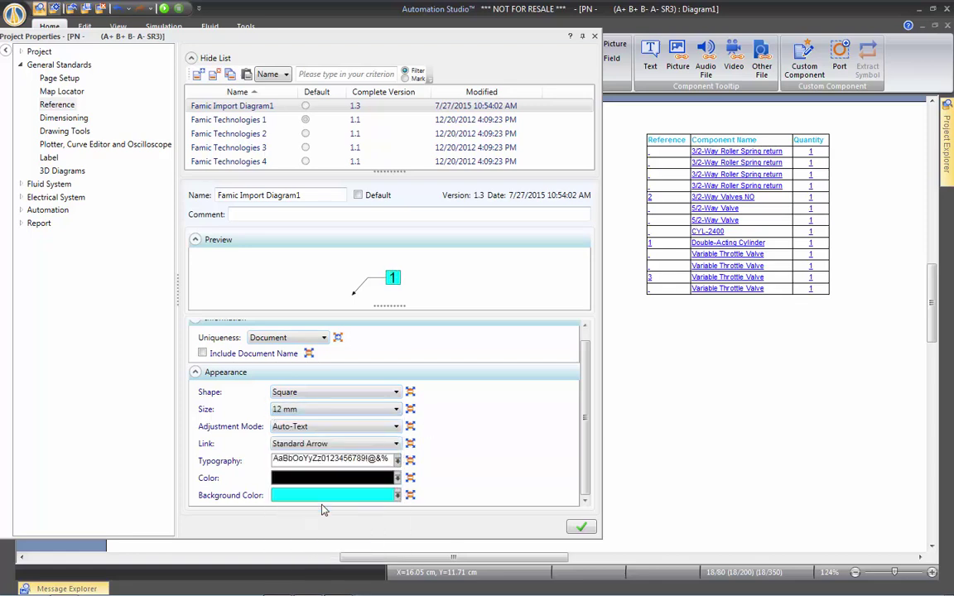
pyautogui.click(397, 495)
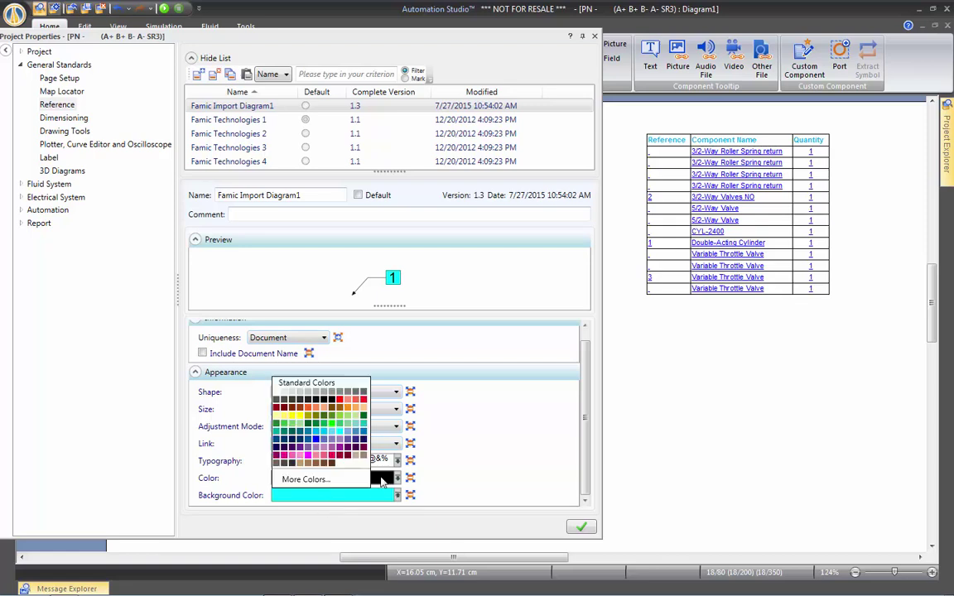
pyautogui.click(302, 424)
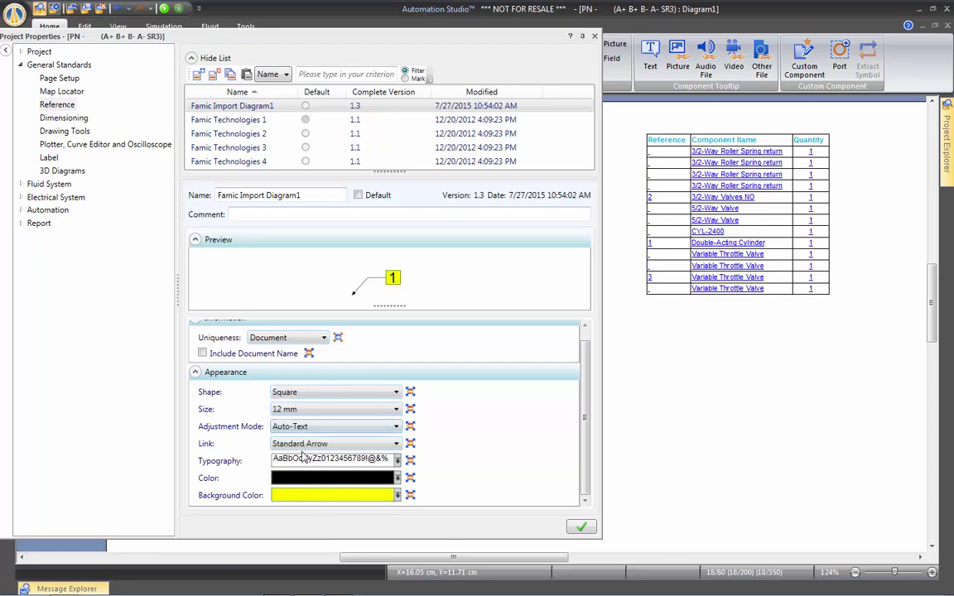
pyautogui.click(580, 527)
pyautogui.click(521, 334)
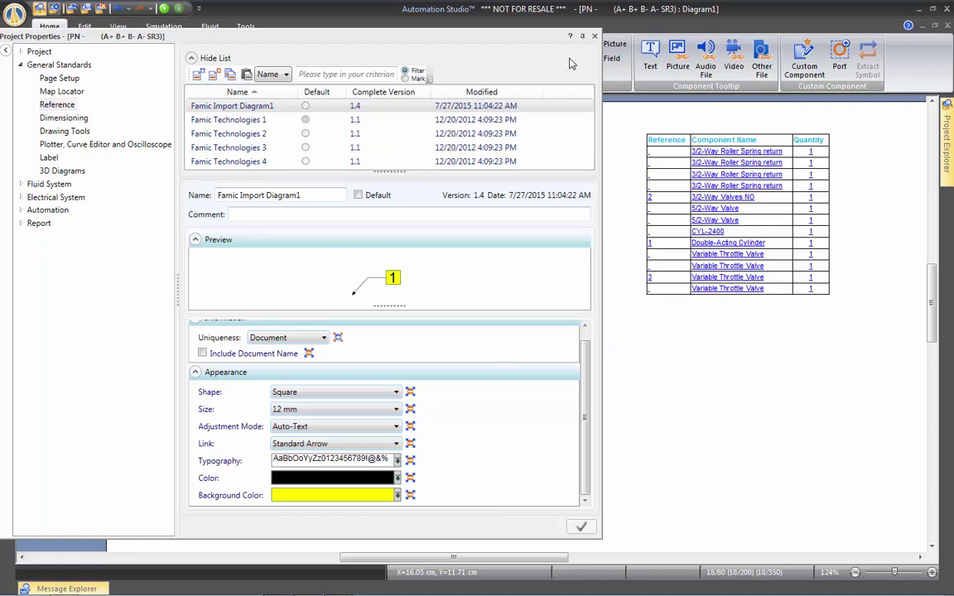
pyautogui.click(594, 38)
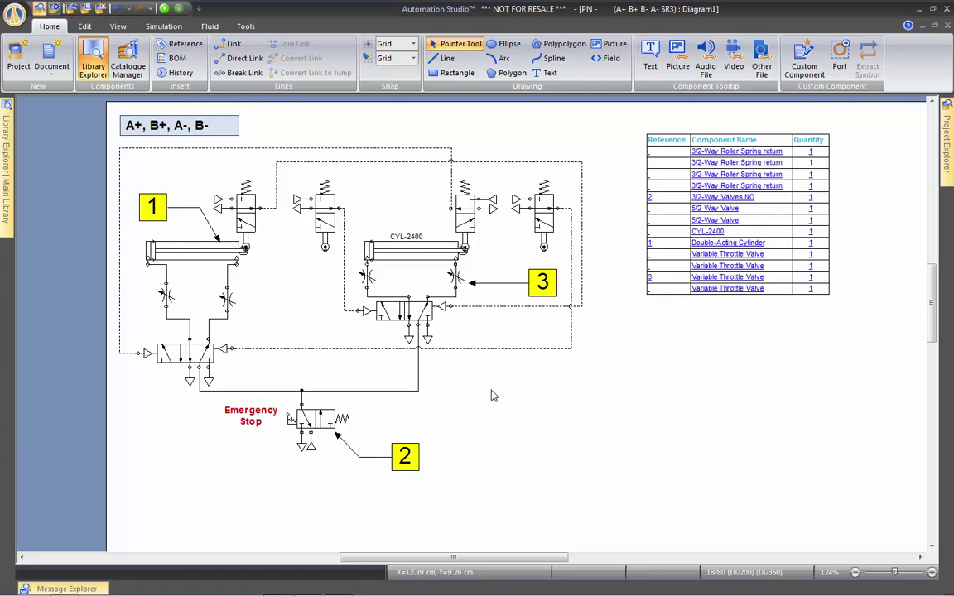
# Step: Set the reference number of the marker at the CYL-2400 cylinder's right-hand throttle valve to 15
pyautogui.click(542, 286)
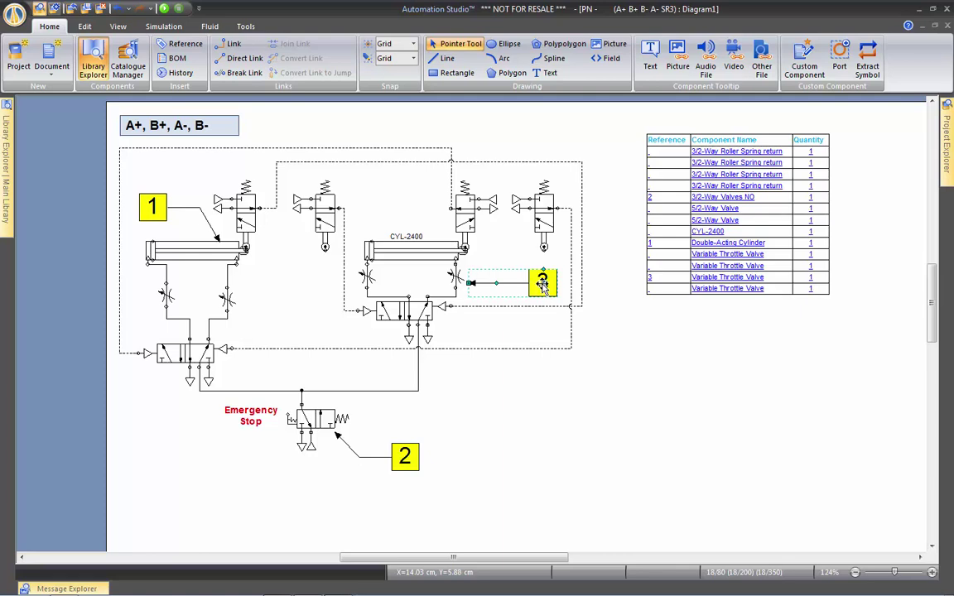
pyautogui.doubleClick(542, 286)
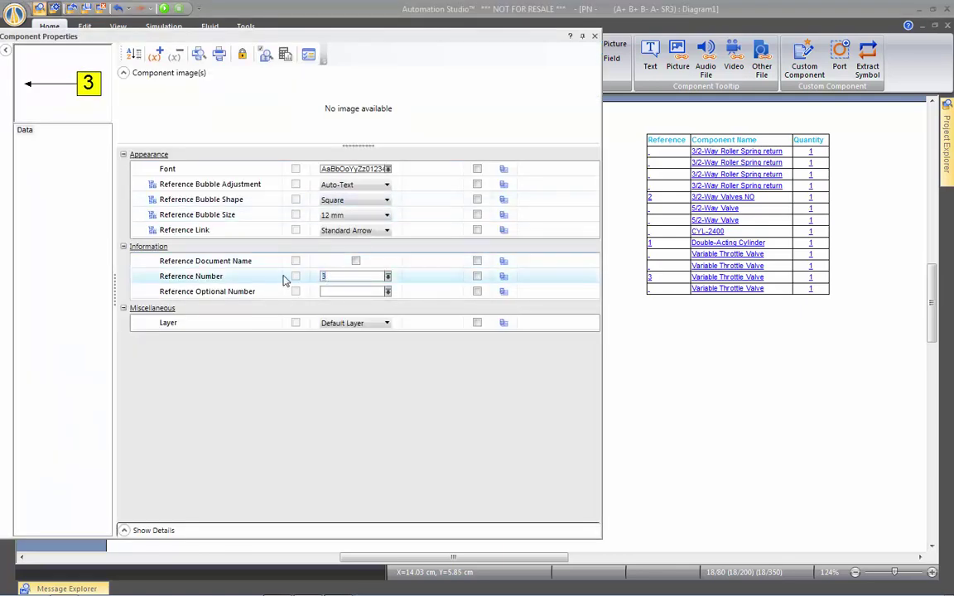
pyautogui.press('Return')
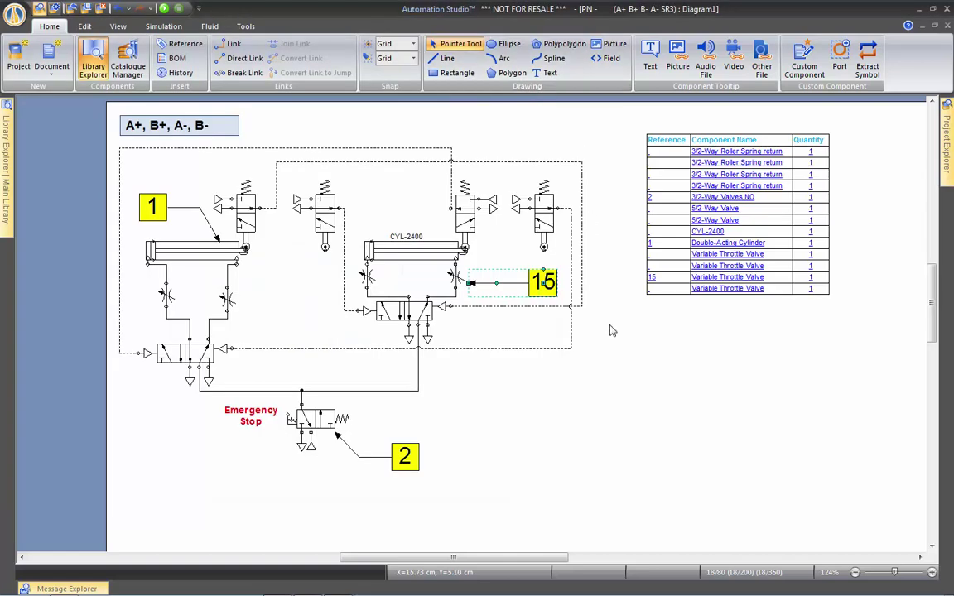
# Step: Set reference marker 1 at the double-acting cylinder to an 8 mm bubble size and a Circle shape, and close its properties
pyautogui.click(611, 331)
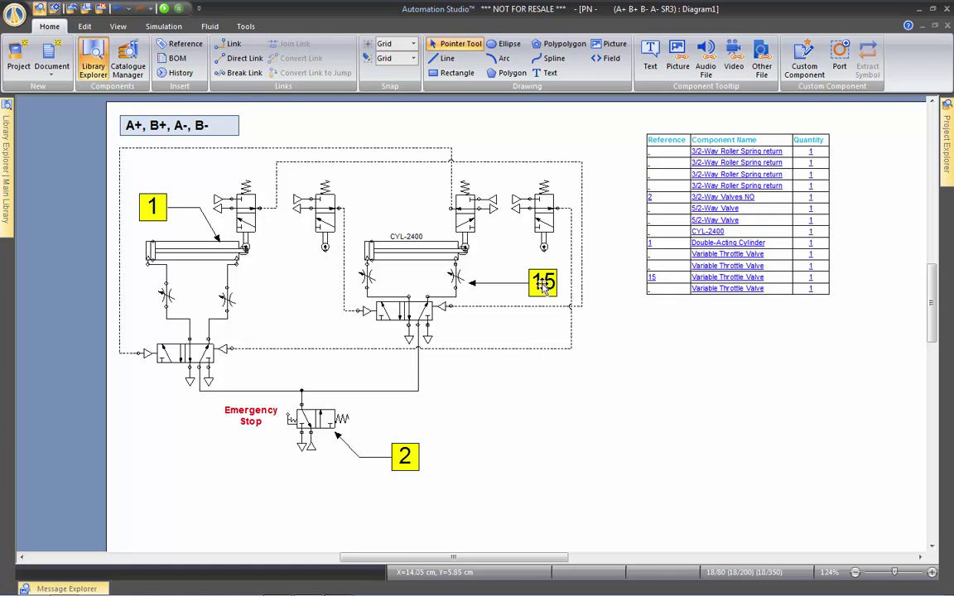
pyautogui.doubleClick(166, 209)
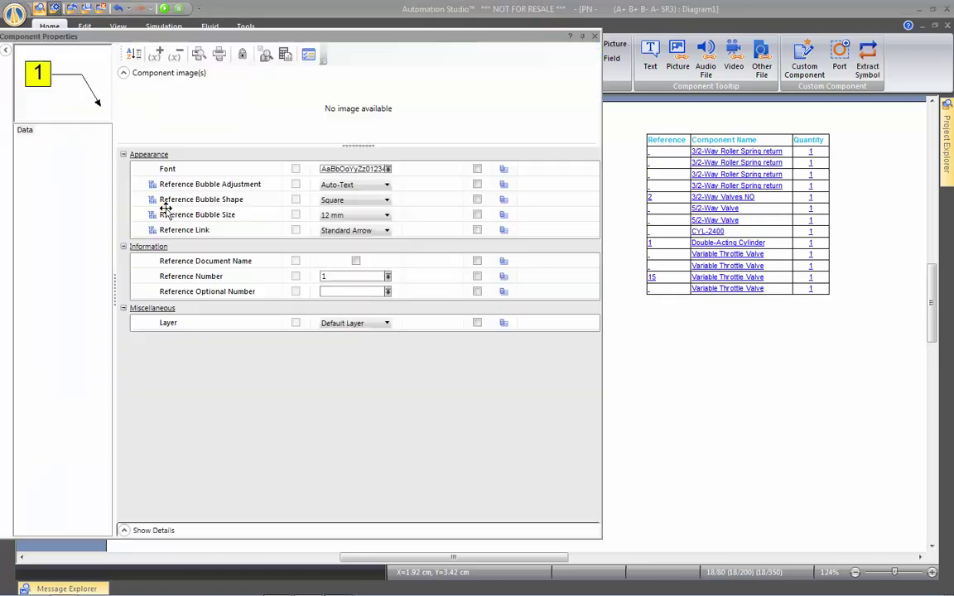
pyautogui.click(386, 216)
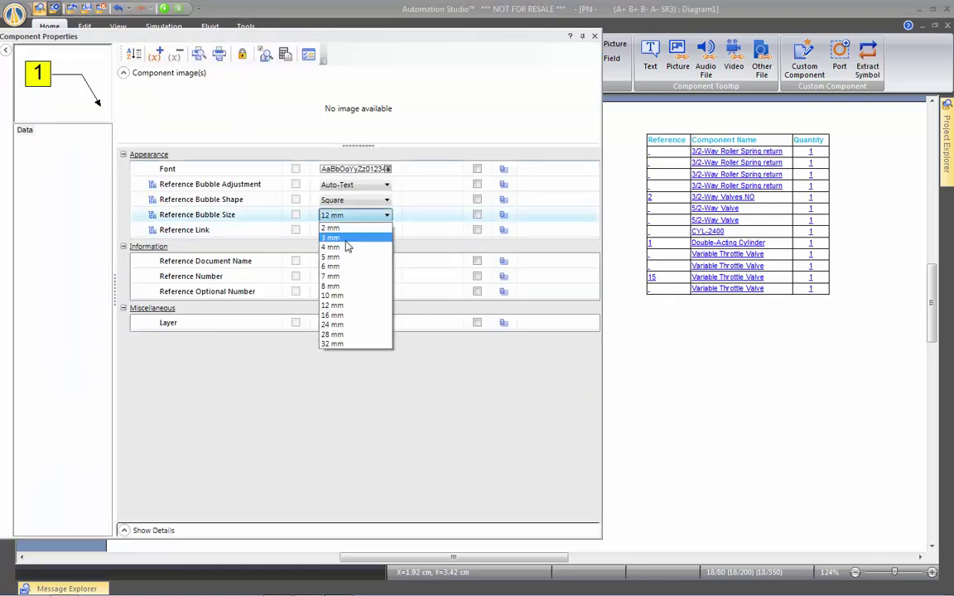
pyautogui.click(344, 287)
pyautogui.click(356, 200)
pyautogui.click(354, 234)
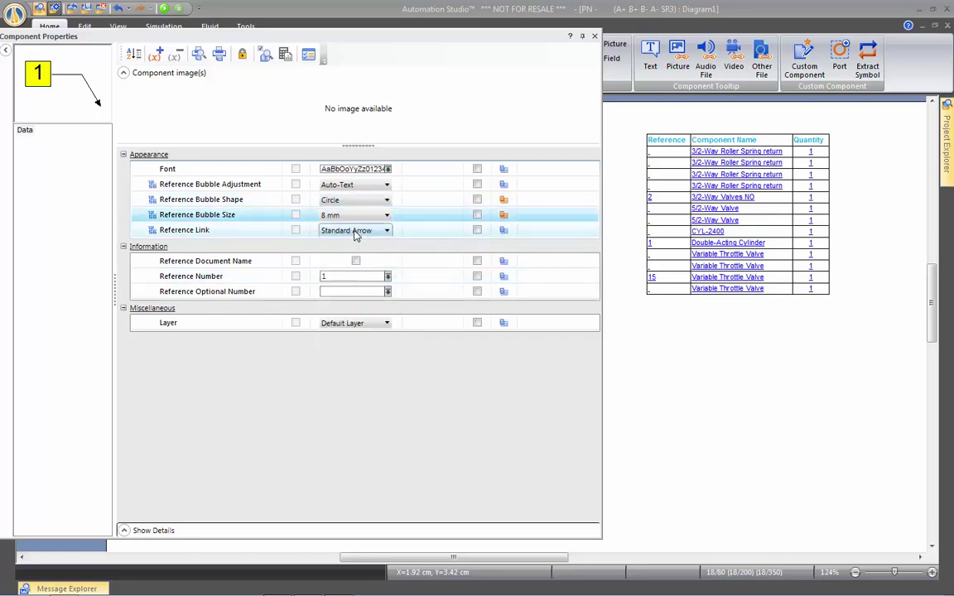
pyautogui.click(594, 37)
pyautogui.click(332, 146)
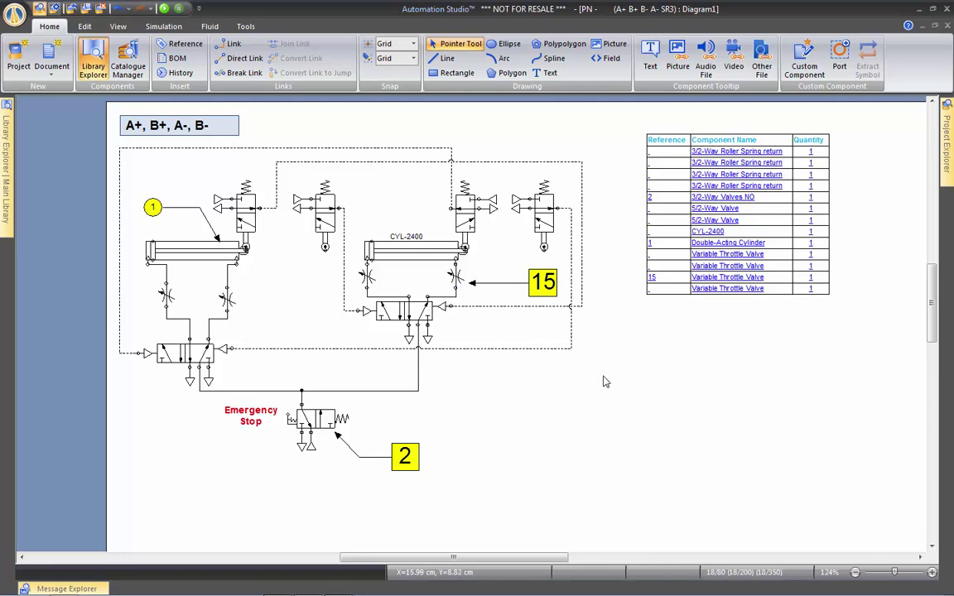
# Step: Create a new report document from the standard BOM template and select it in the project's document list
pyautogui.moveTo(640, 381); pyautogui.dragTo(596, 373)
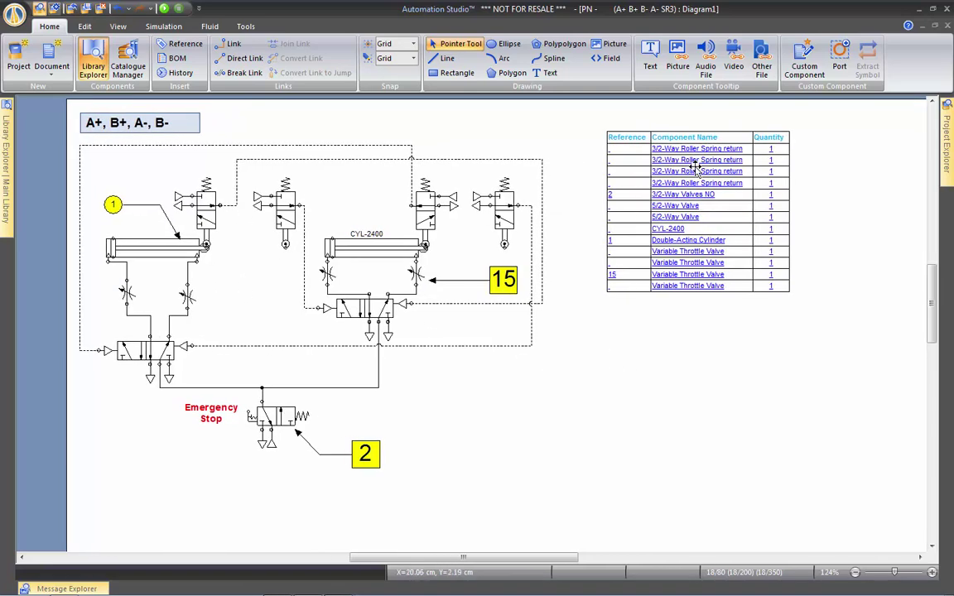
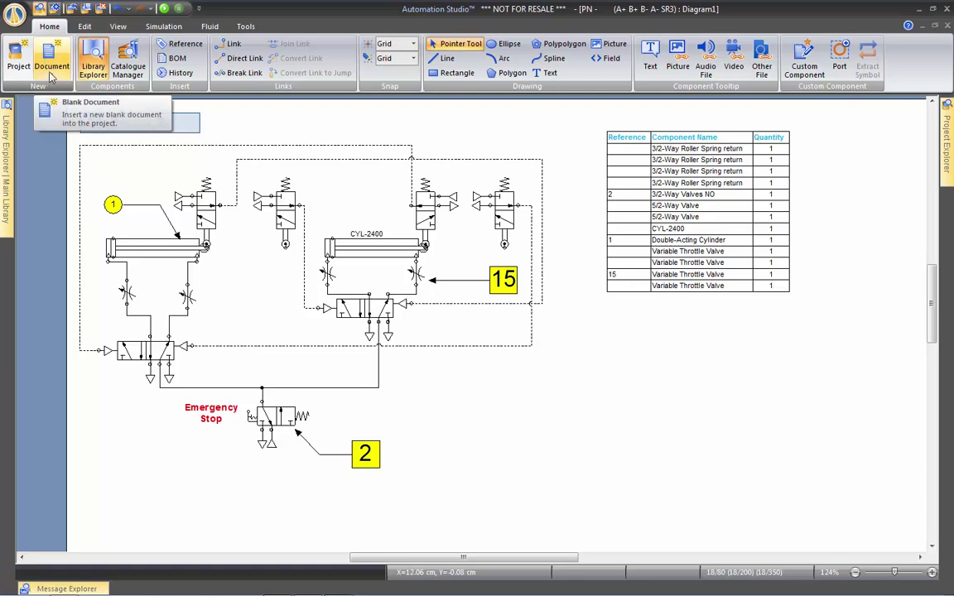
pyautogui.click(51, 75)
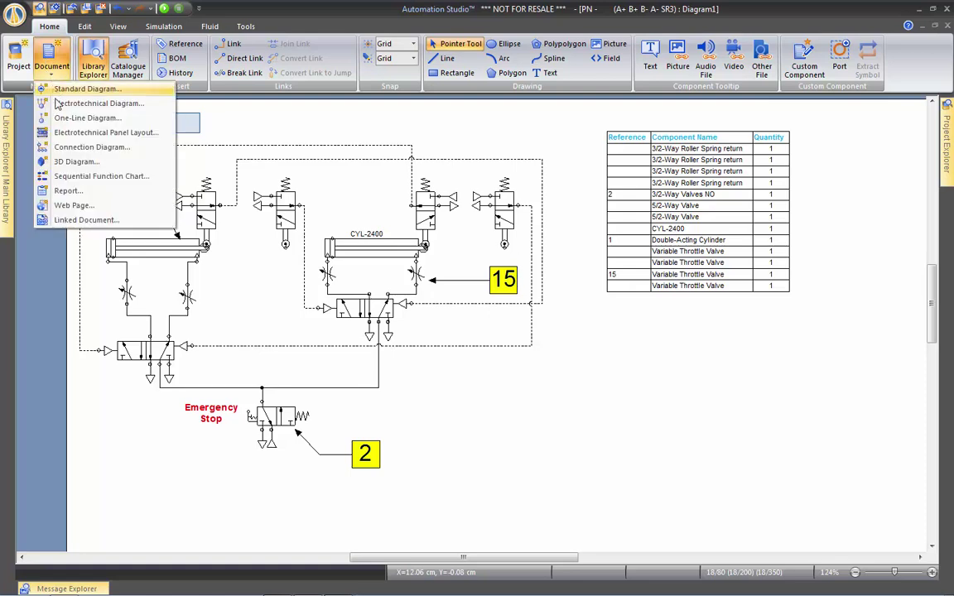
pyautogui.click(68, 193)
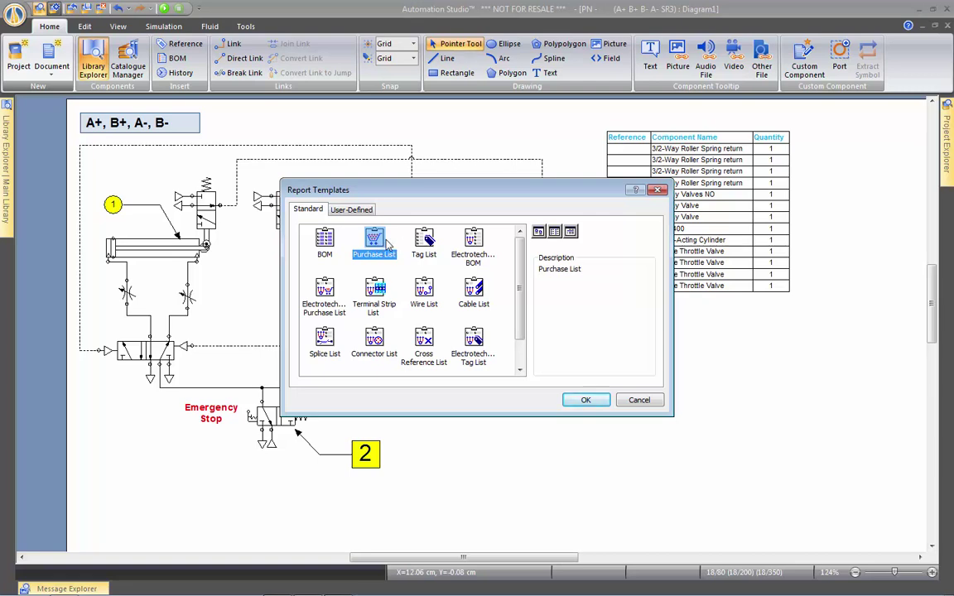
pyautogui.click(326, 240)
pyautogui.doubleClick(326, 240)
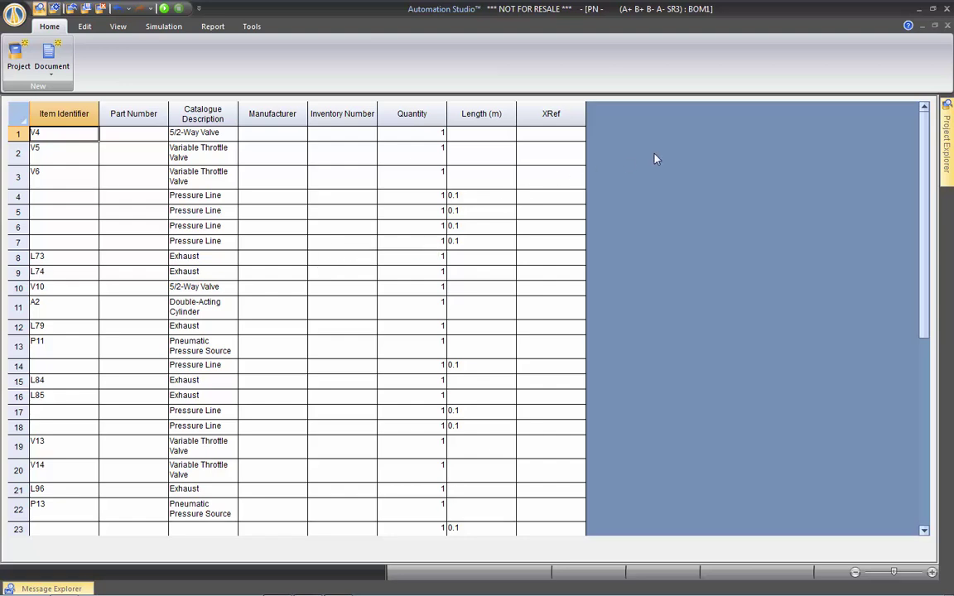
pyautogui.moveTo(947, 129)
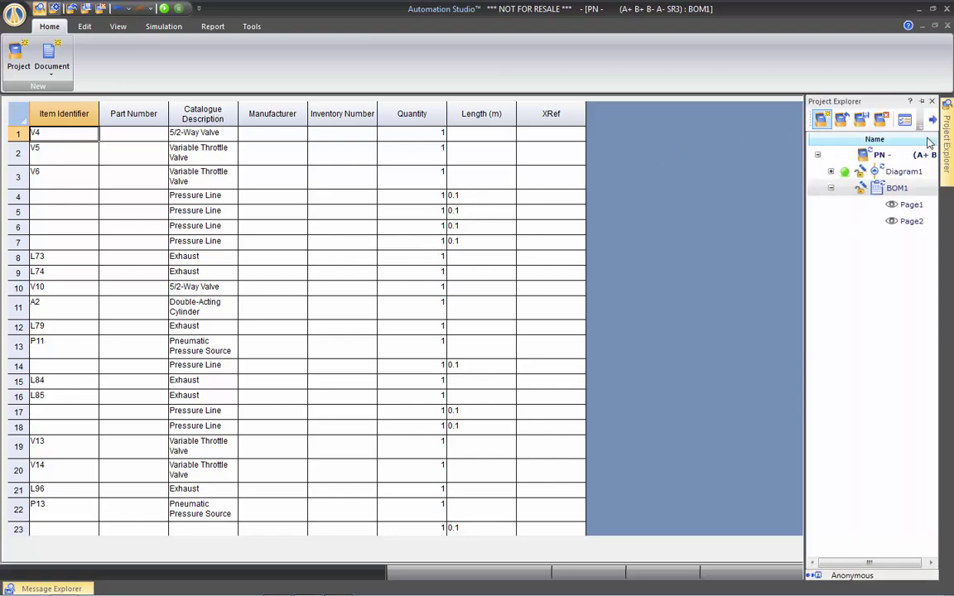
pyautogui.doubleClick(895, 190)
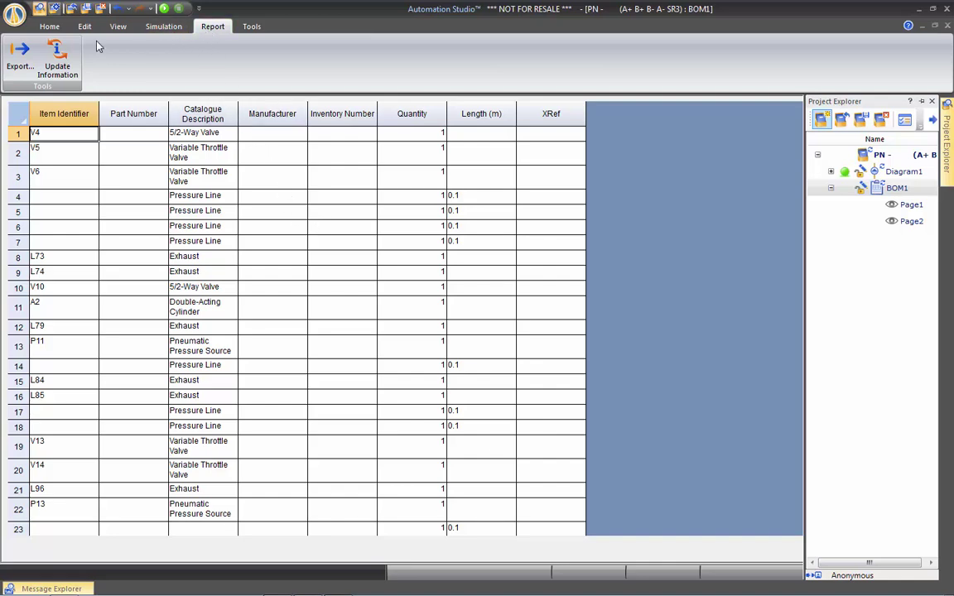
# Step: Export the BOM report as a tab-delimited text file named Bill of Materials.txt in the BOM documents folder
pyautogui.click(23, 61)
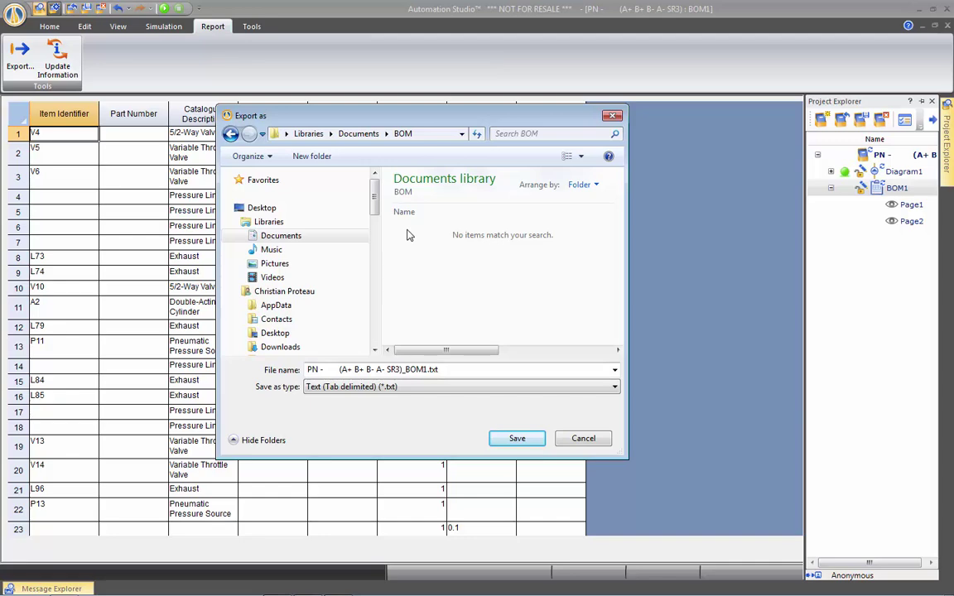
pyautogui.moveTo(427, 369); pyautogui.dragTo(277, 371)
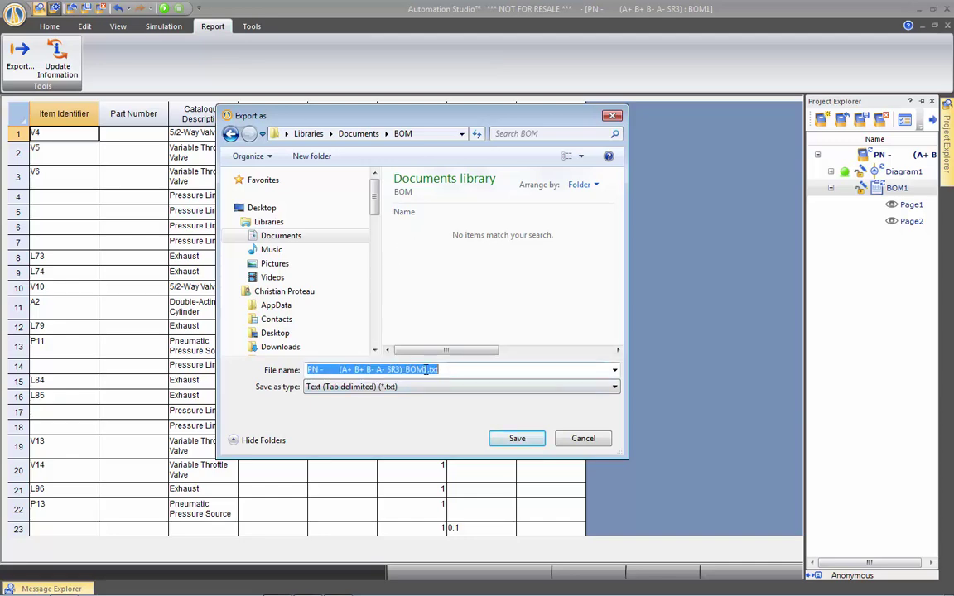
pyautogui.write('B')
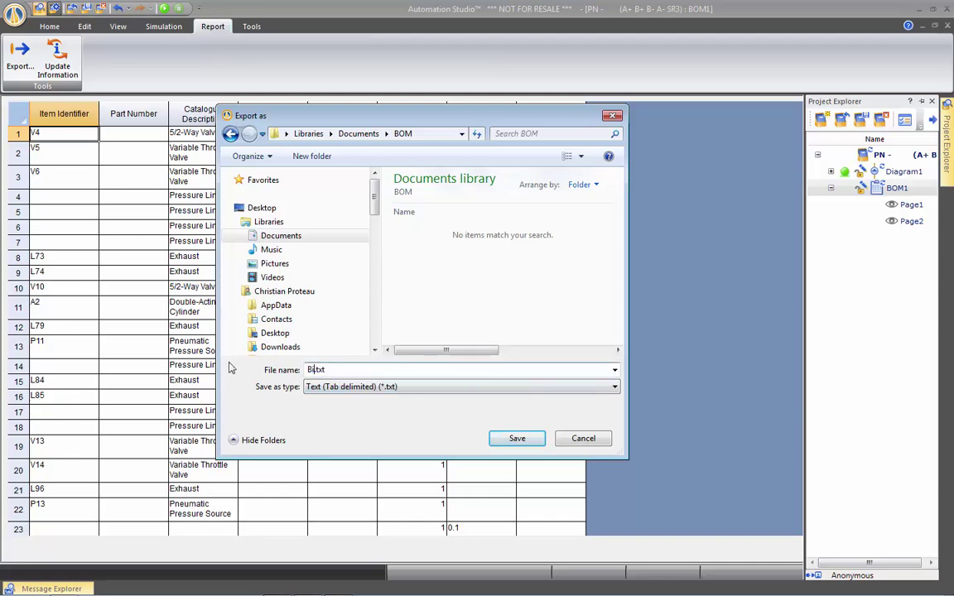
pyautogui.write('ill of Materials')
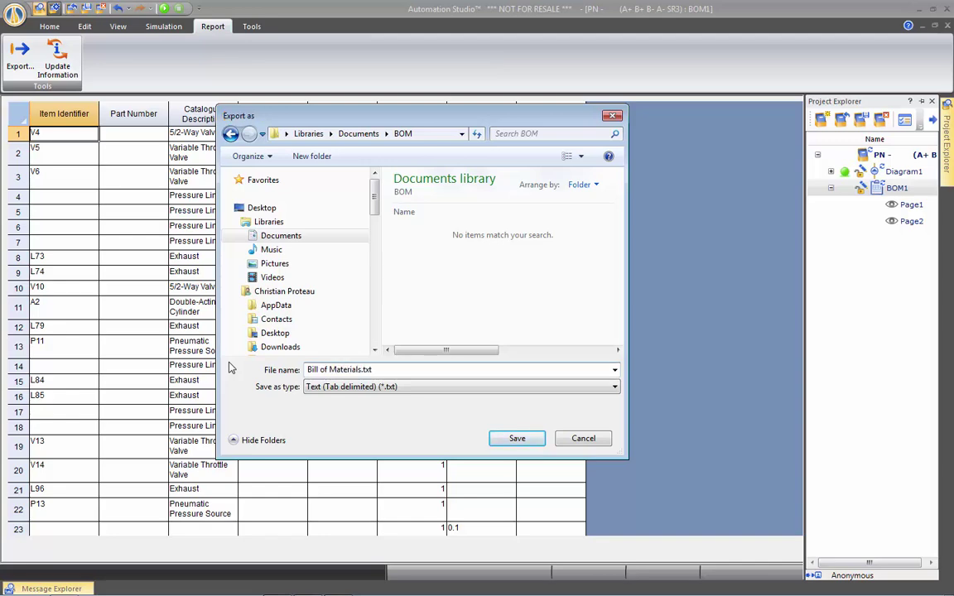
pyautogui.press('Return')
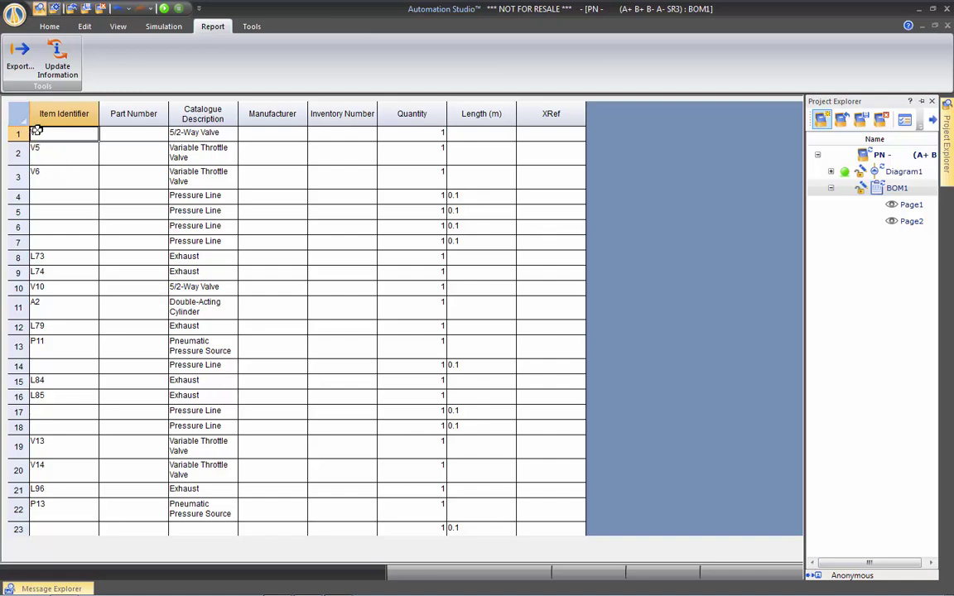
# Step: Copy rows 1 to 13 of the BOM report
pyautogui.moveTo(38, 287); pyautogui.dragTo(37, 337)
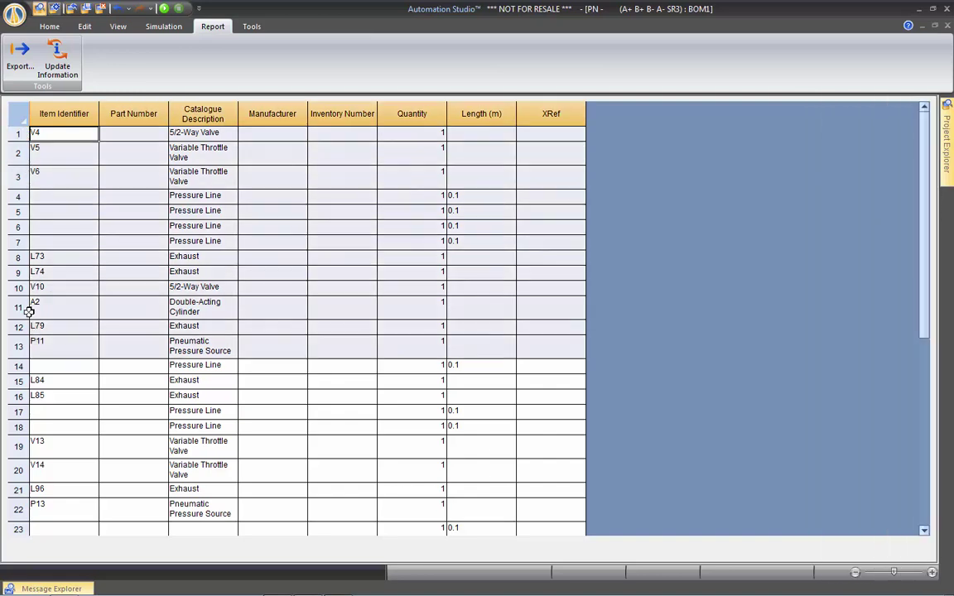
pyautogui.rightClick(27, 307)
pyautogui.click(87, 318)
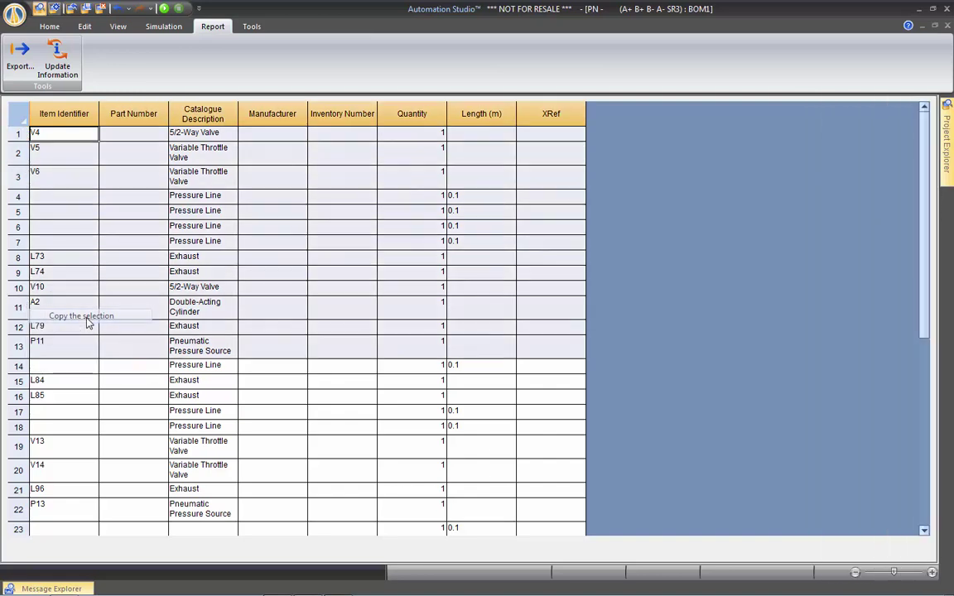
# Step: Switch to Microsoft Excel and paste the copied report rows into the blank workbook starting at cell A1
pyautogui.click(52, 589)
pyautogui.click(17, 587)
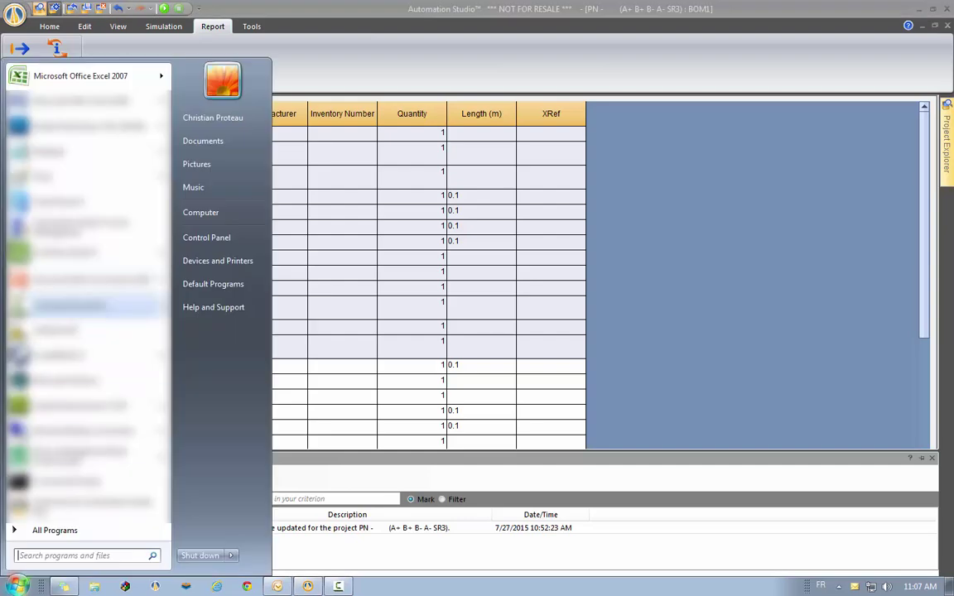
pyautogui.click(58, 78)
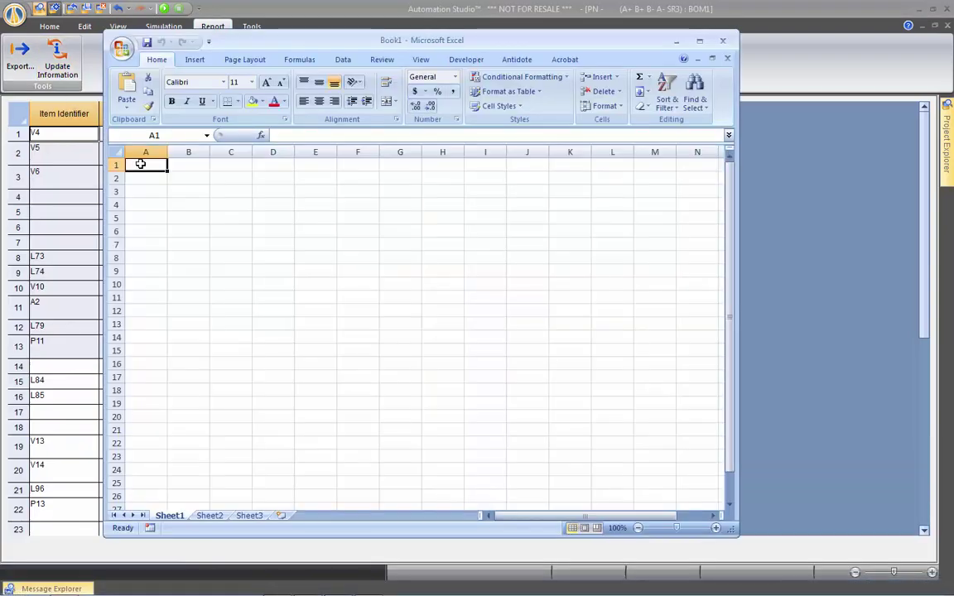
pyautogui.rightClick(136, 165)
pyautogui.click(190, 206)
pyautogui.click(256, 401)
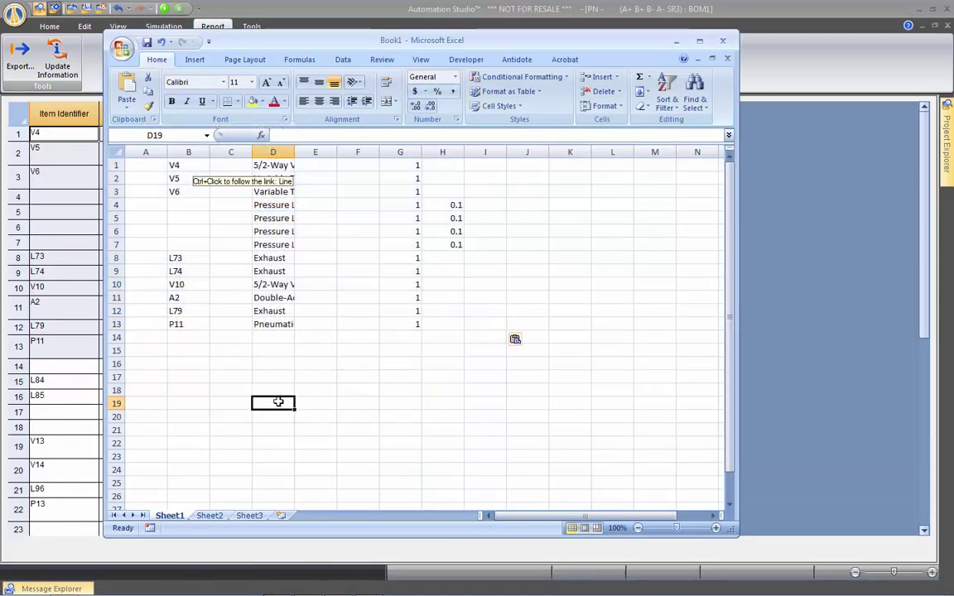
# Step: Fit all column widths of the sheet to the pasted content
pyautogui.click(116, 152)
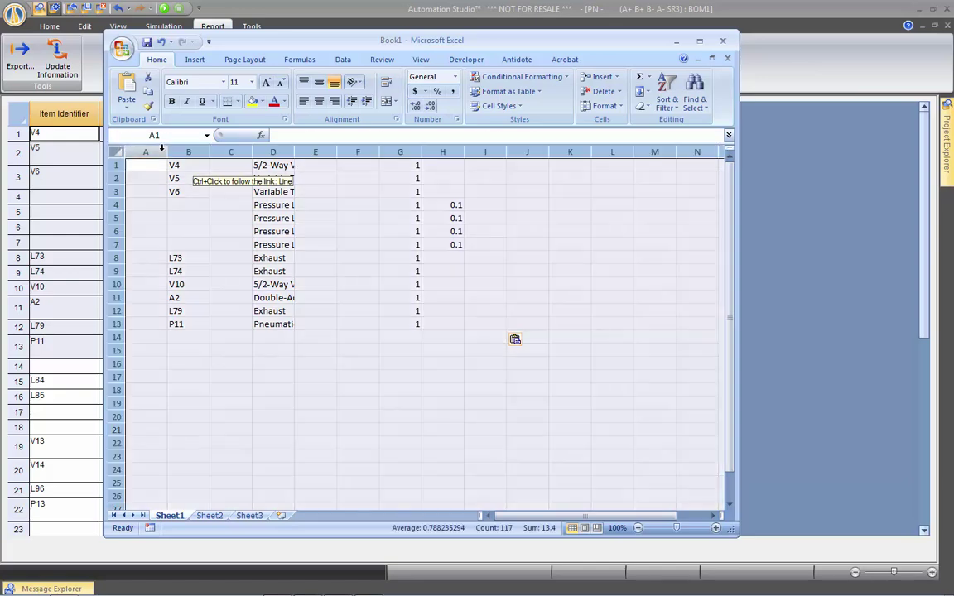
pyautogui.doubleClick(168, 152)
pyautogui.click(238, 378)
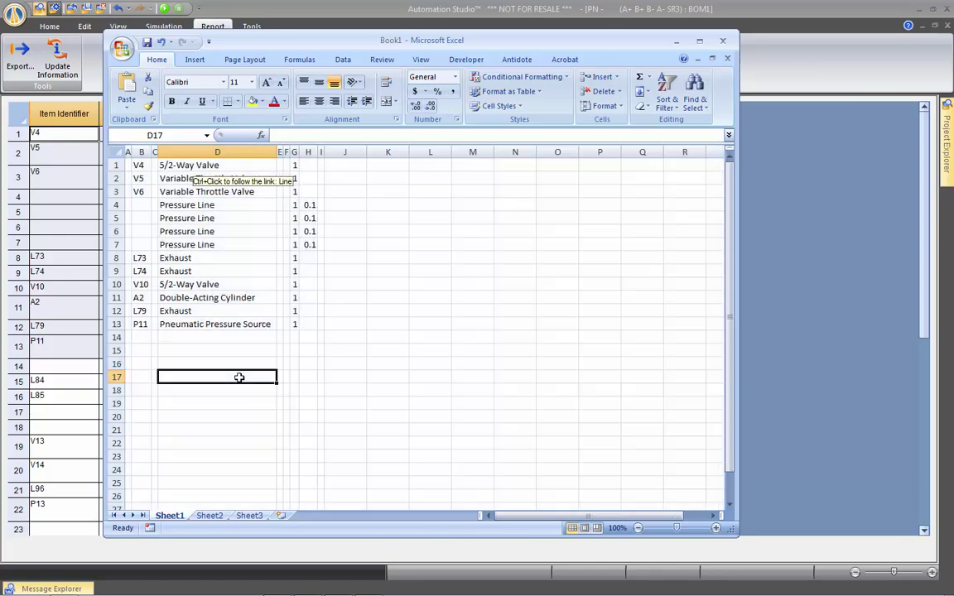
# Step: Close the Excel workbook and reopen Diagram1 in Automation Studio
pyautogui.click(723, 40)
pyautogui.click(480, 337)
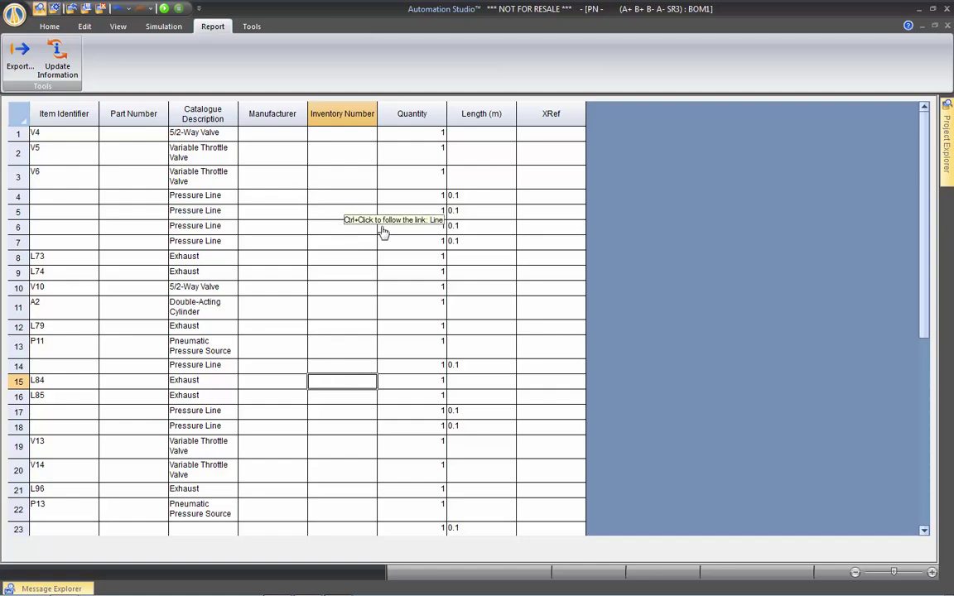
pyautogui.moveTo(949, 137)
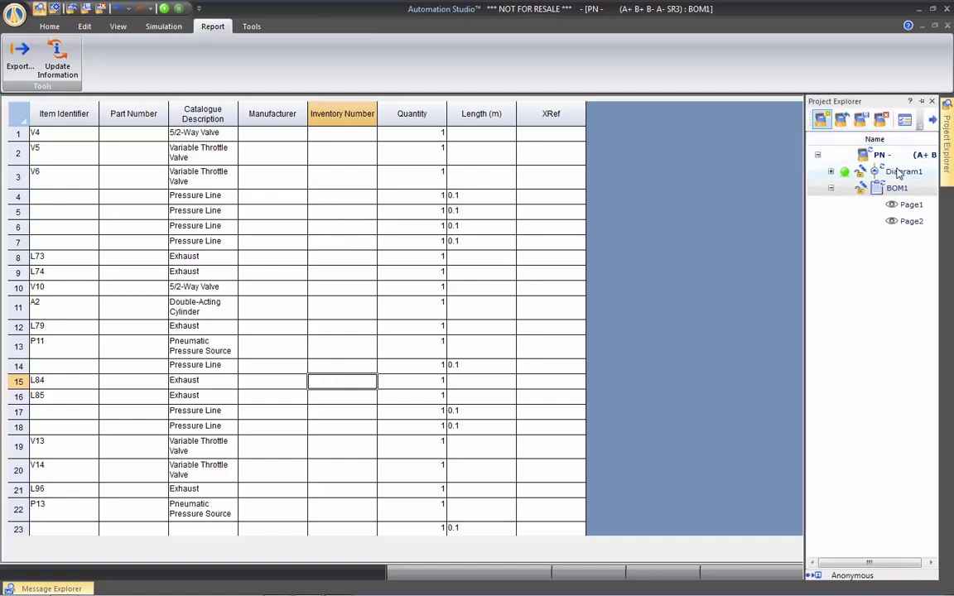
pyautogui.doubleClick(864, 171)
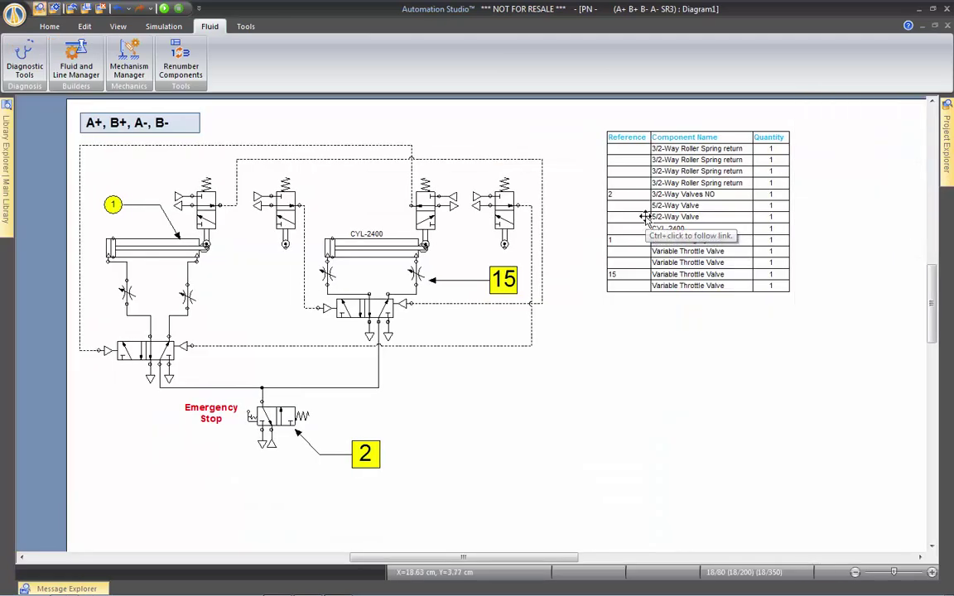